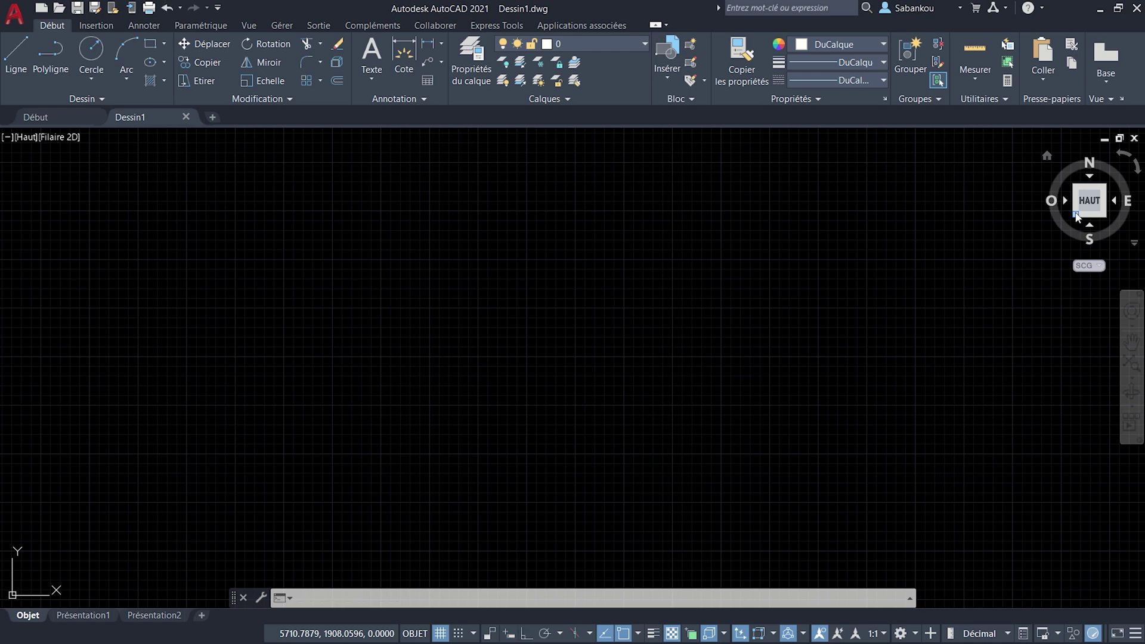
Step: In the southwest isometric view, start a HELICE helix with base radius 75
click(1077, 216)
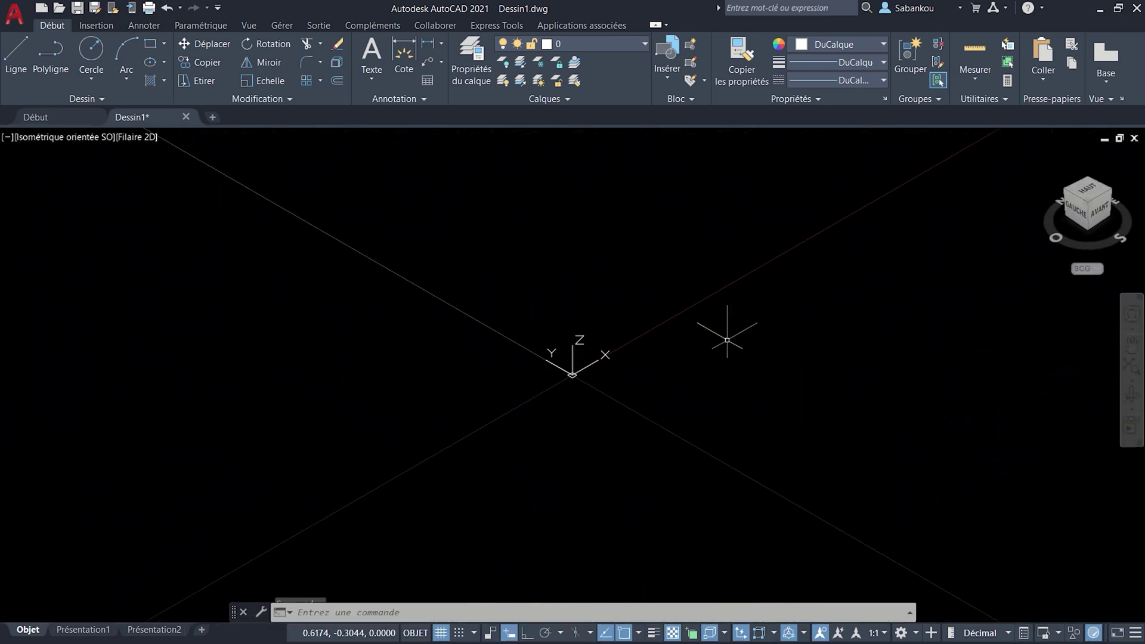
middle_drag(729, 339, 700, 336)
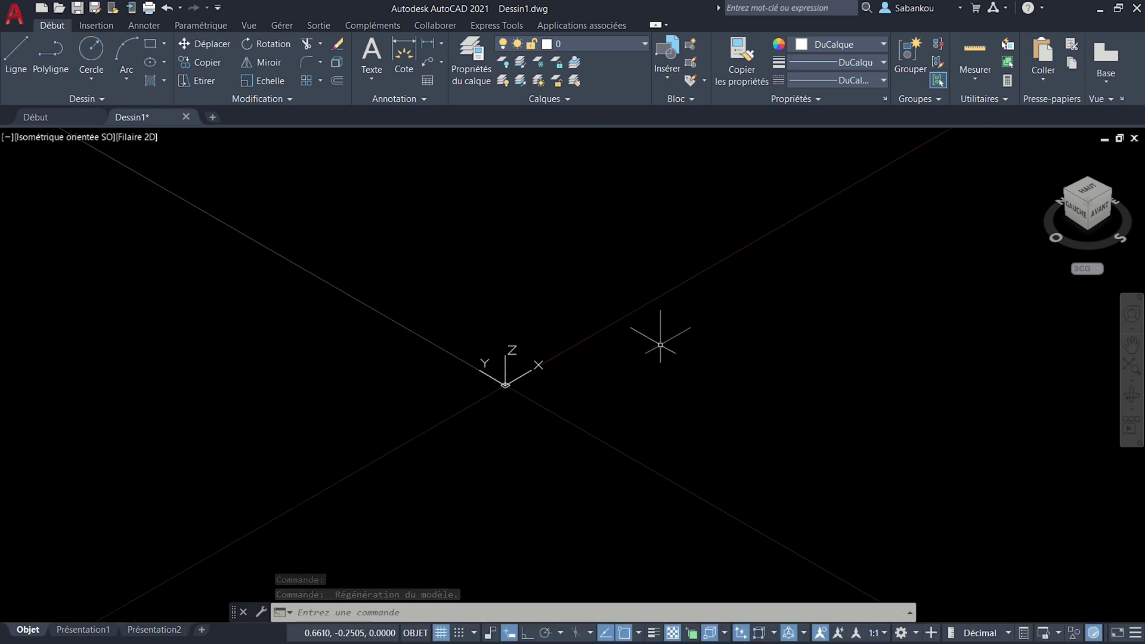
text(HELICE)
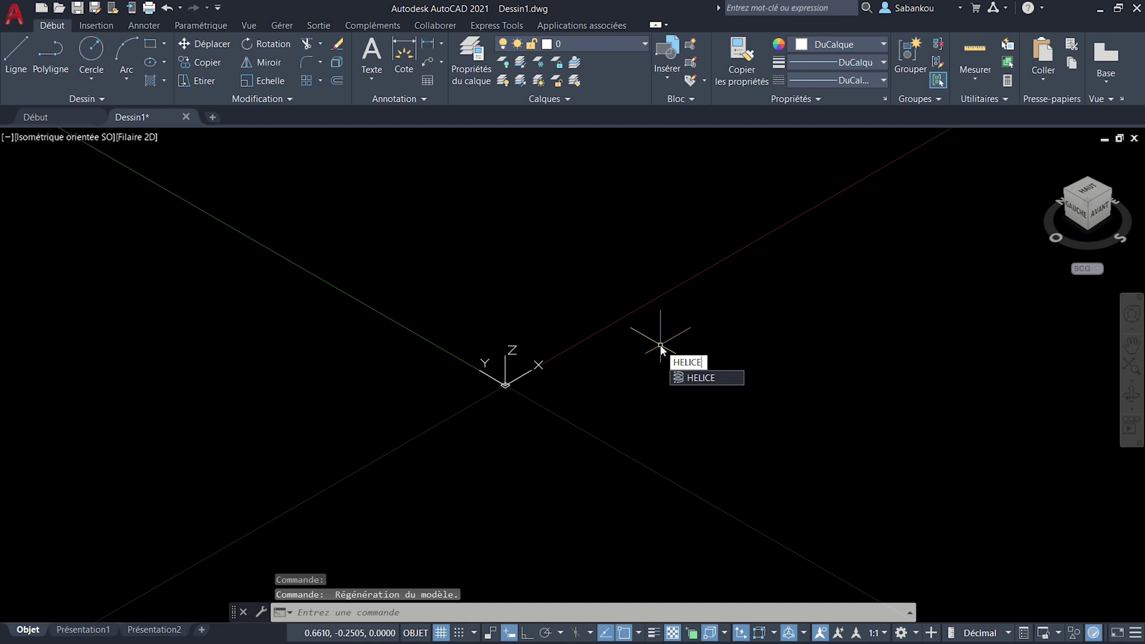
key(Return)
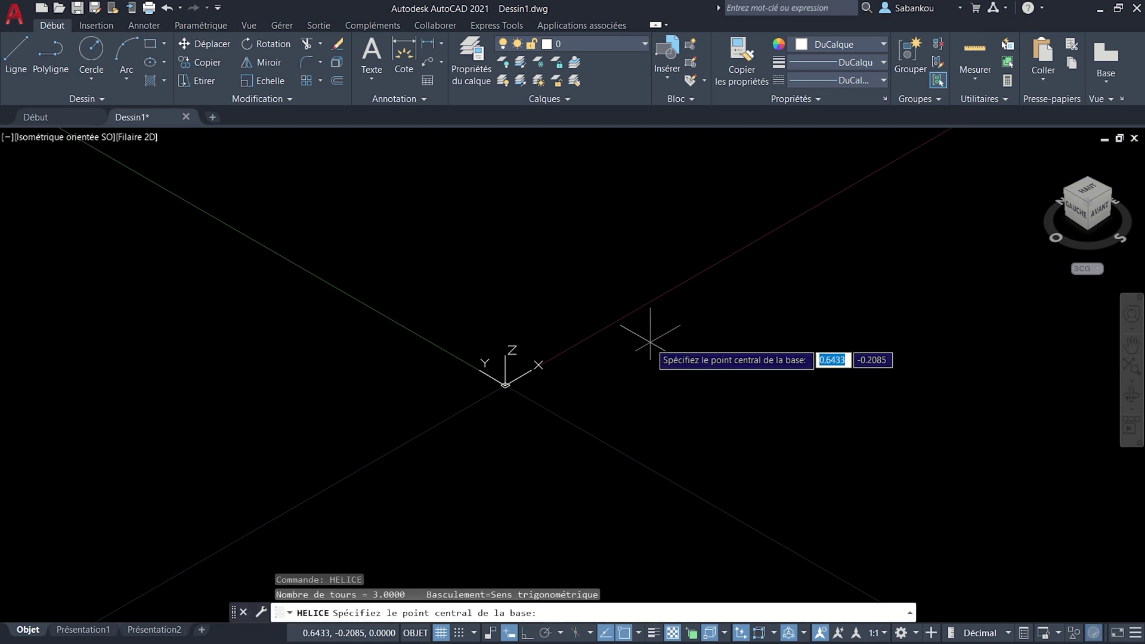
click(597, 307)
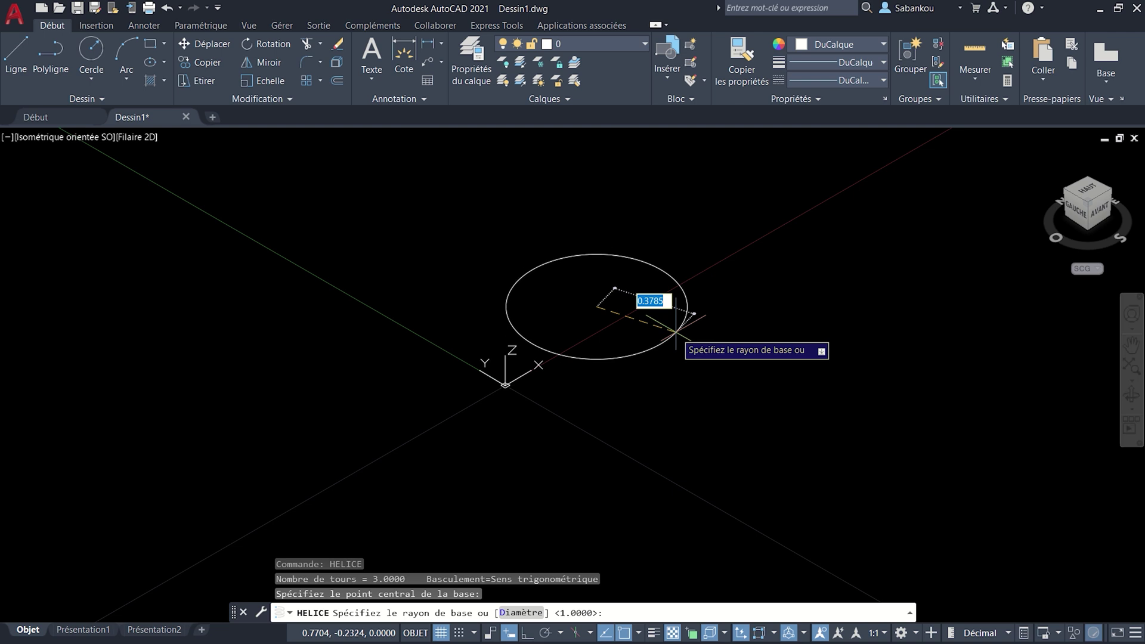
text(75)
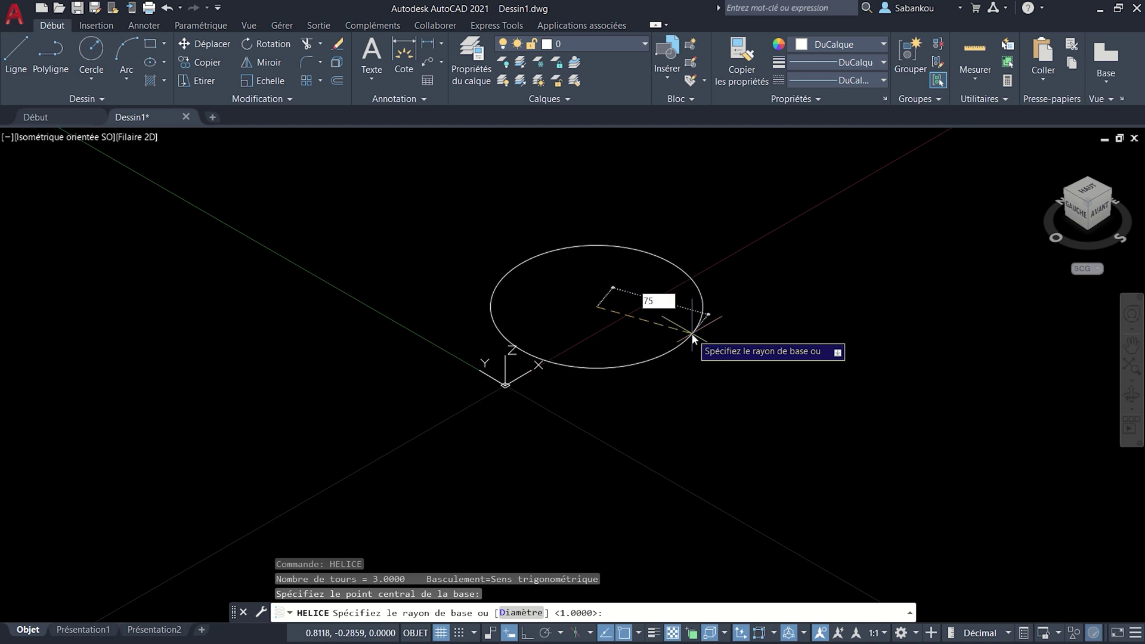
key(Return)
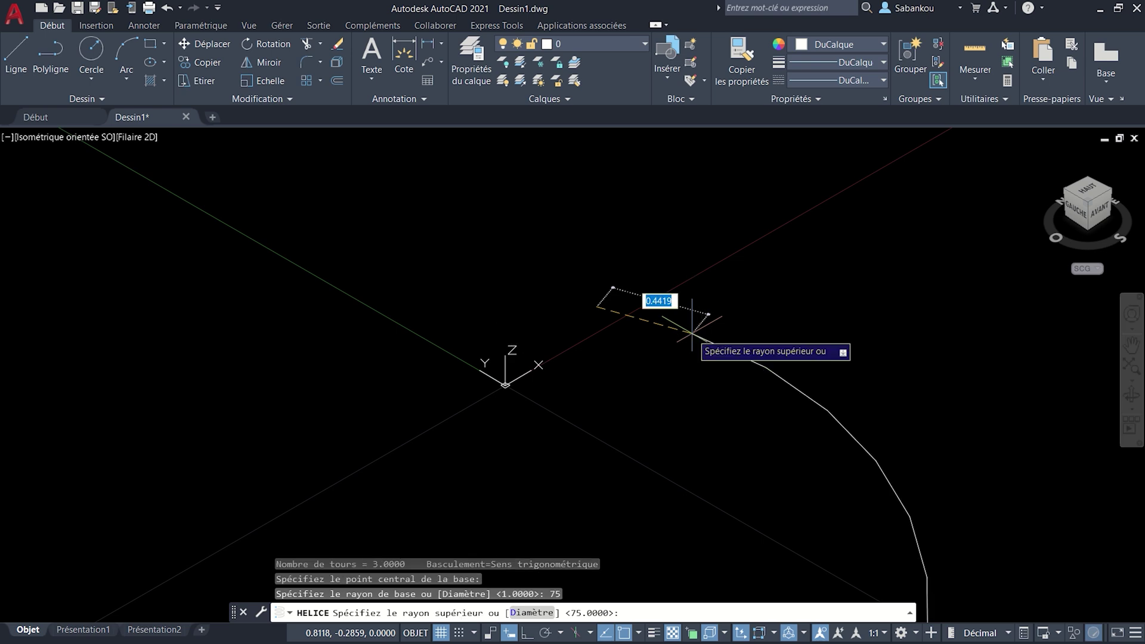
scroll(692, 332, down, 2)
scroll(686, 331, down, 2)
scroll(716, 338, down, 2)
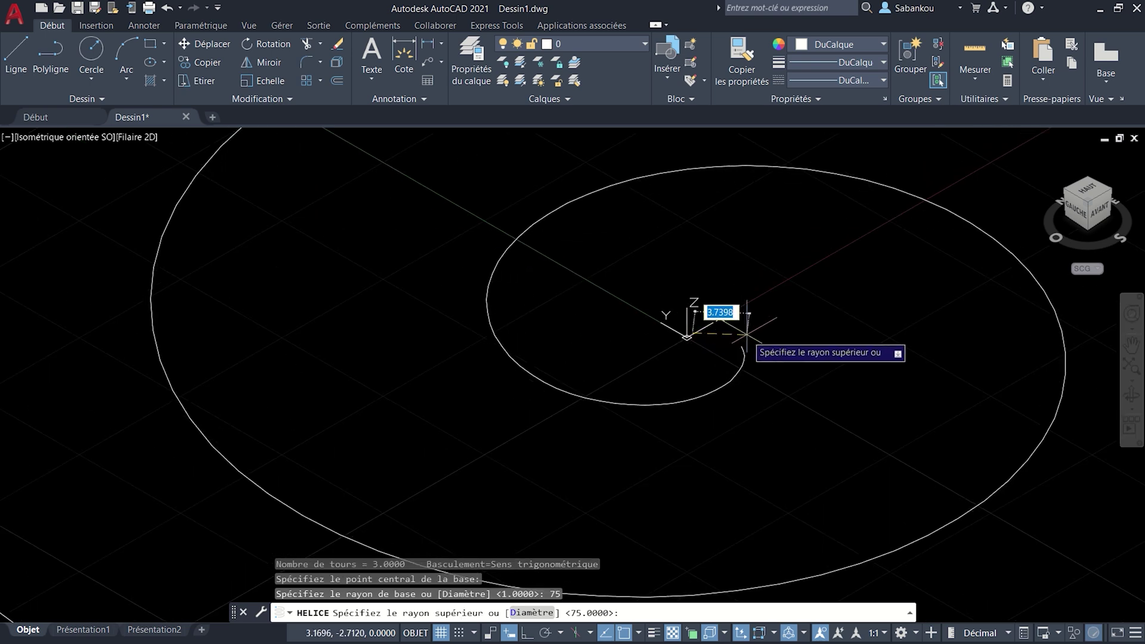
scroll(770, 337, down, 2)
scroll(777, 338, down, 3)
scroll(847, 340, up, 2)
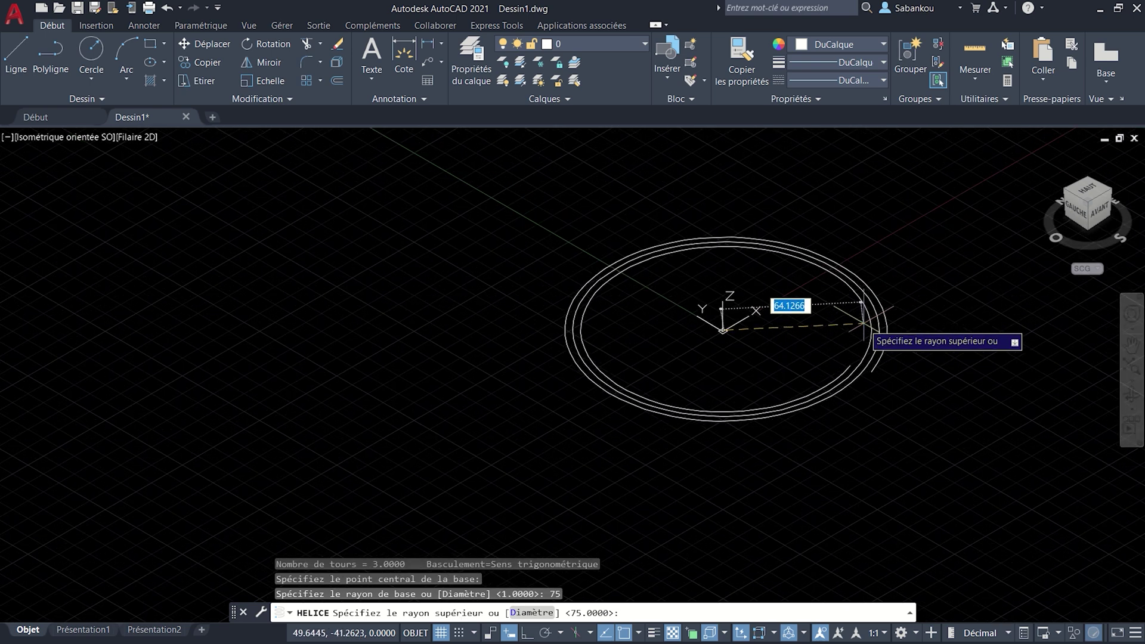
scroll(860, 324, up, 2)
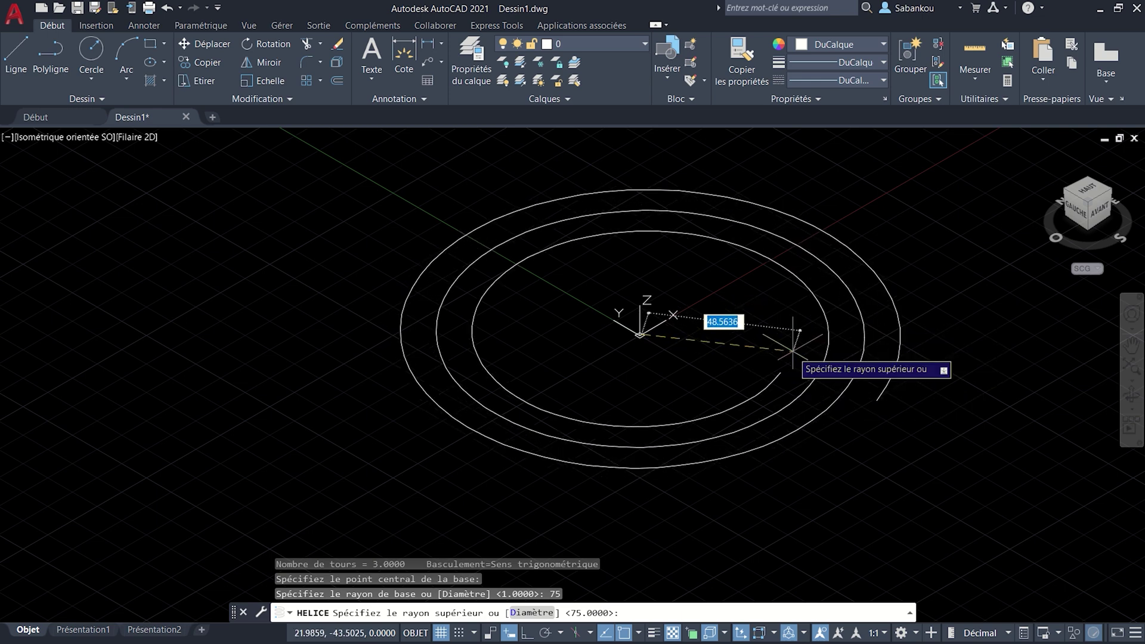
Step: Give the helix a top radius of 75 and a height of 500, then recentre it
text(75)
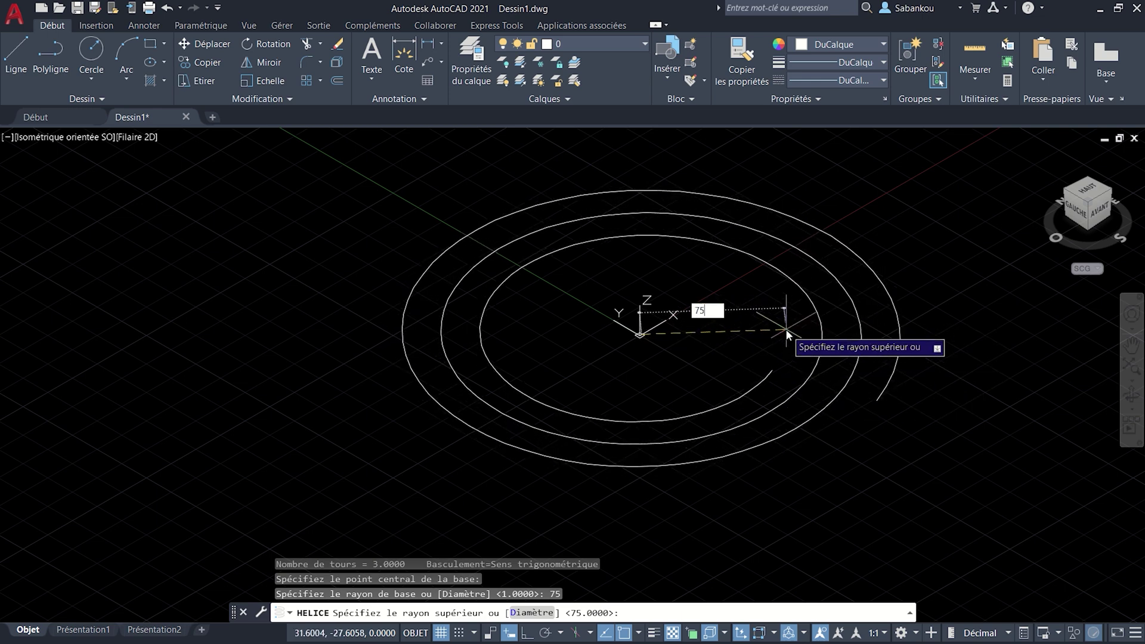
key(Return)
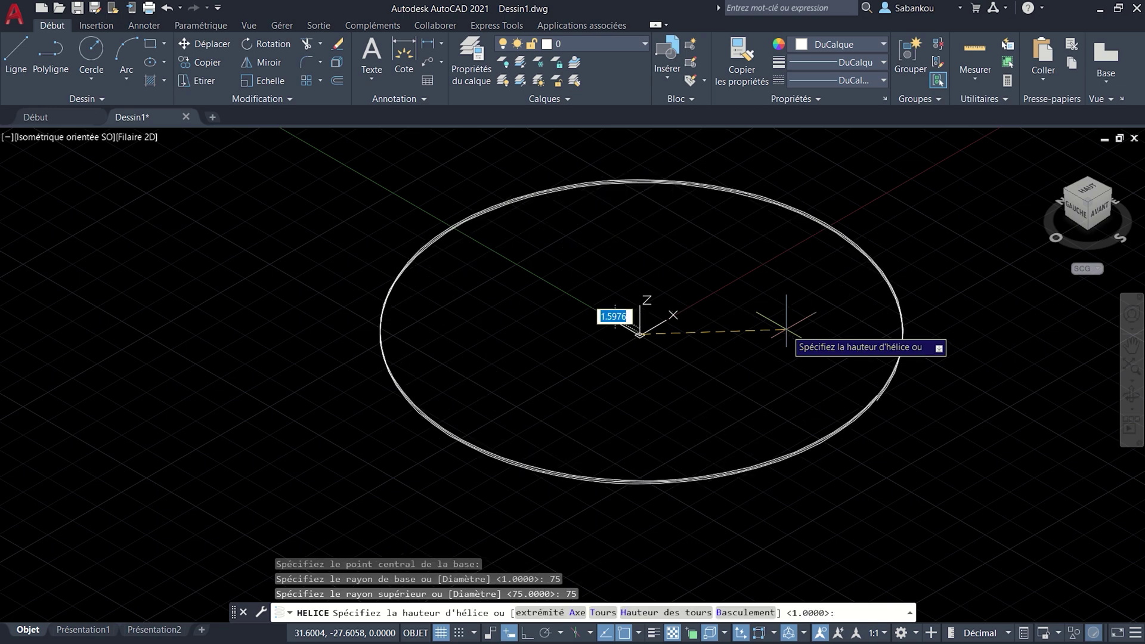
scroll(786, 330, down, 2)
scroll(776, 239, down, 2)
scroll(788, 286, down, 2)
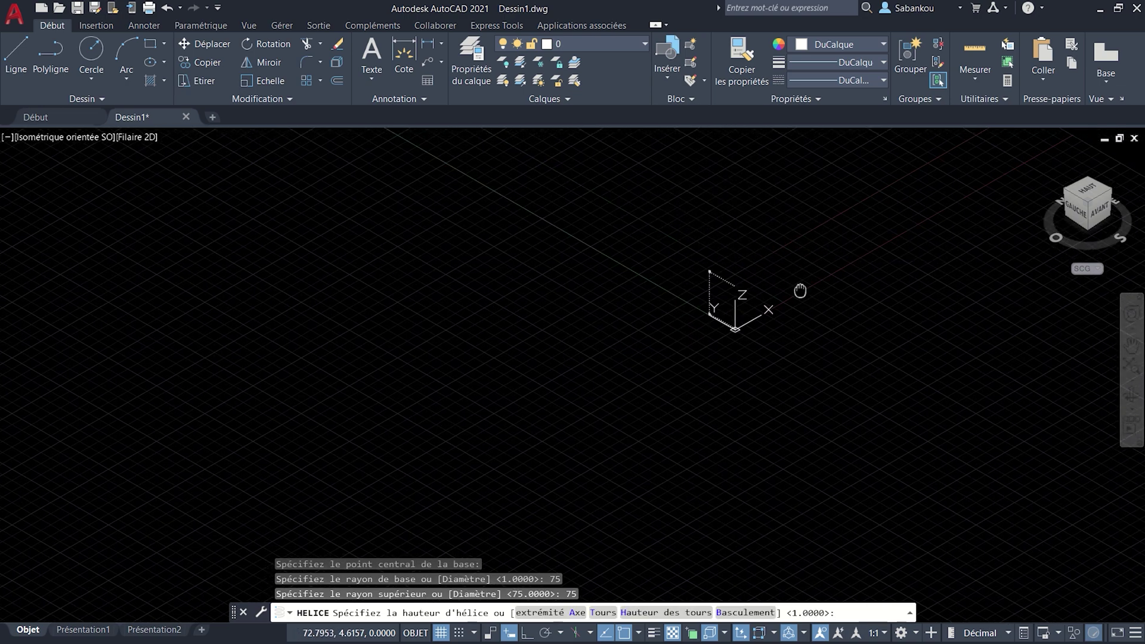
scroll(775, 283, up, 3)
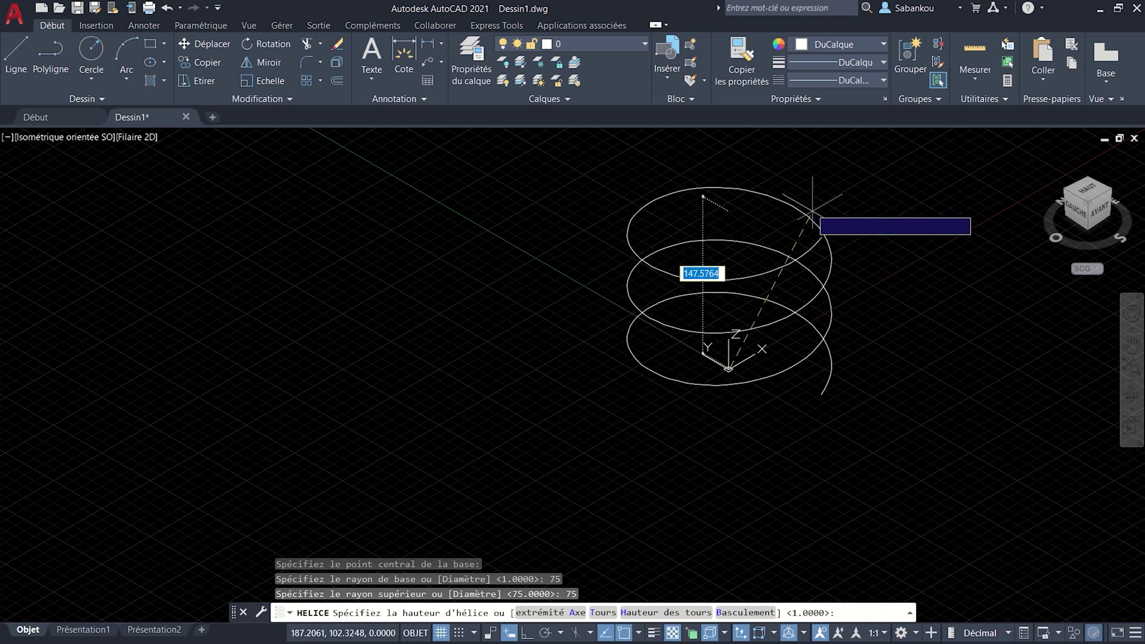
text(500)
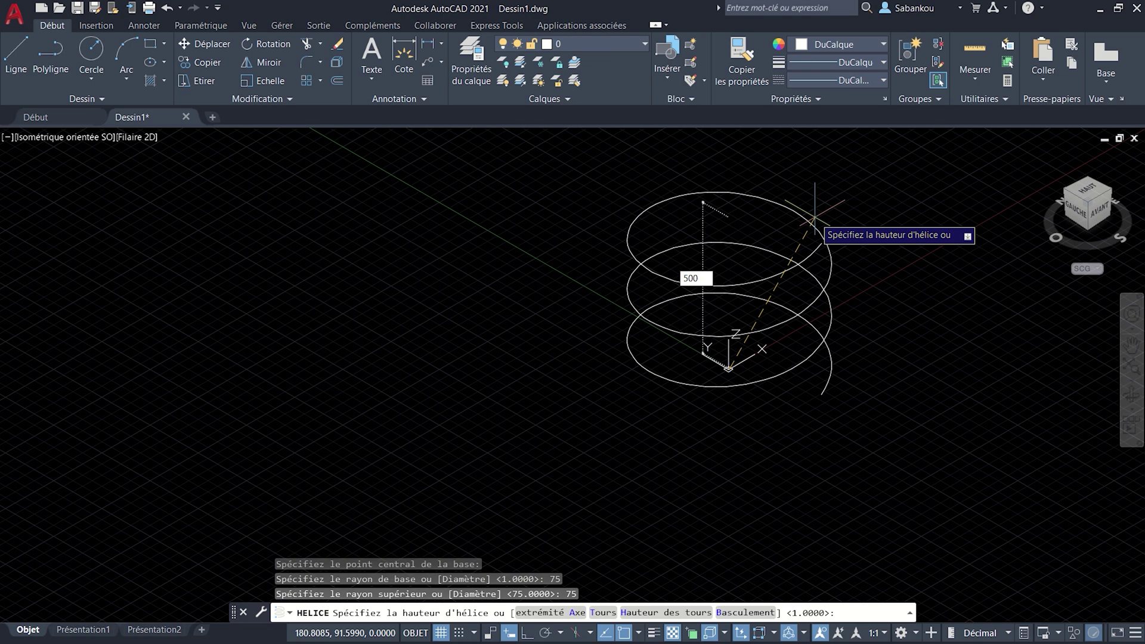
key(Return)
scroll(883, 287, down, 4)
mouse_move(883, 287)
middle_down()
mouse_move(917, 280)
mouse_move(834, 315)
middle_up()
scroll(844, 281, down, 2)
middle_drag(843, 269, 752, 301)
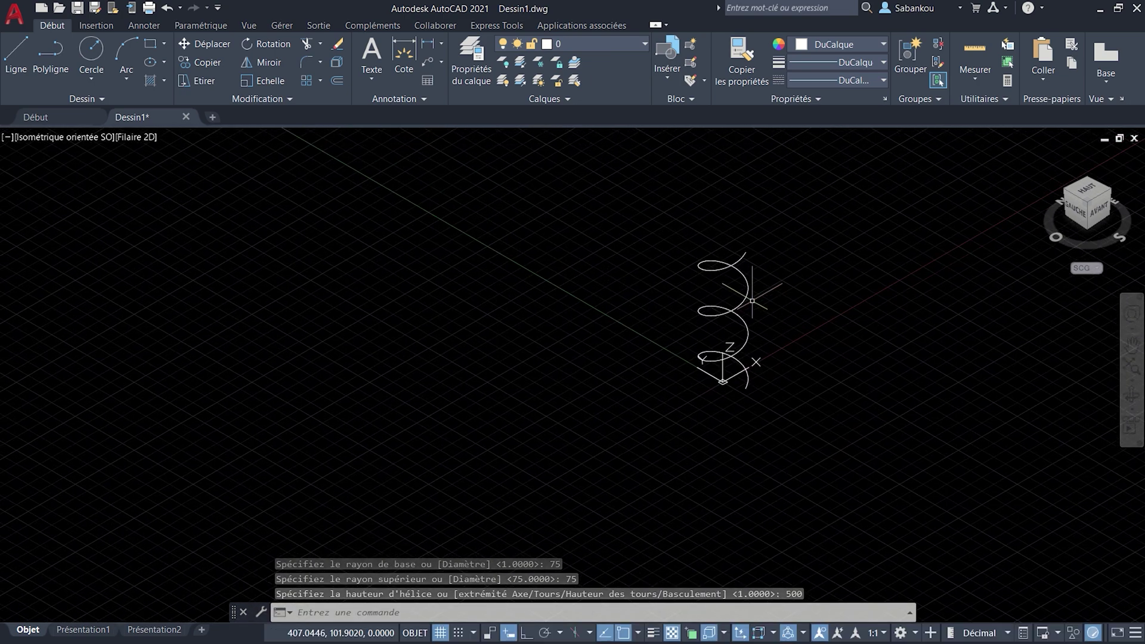
scroll(752, 301, up, 2)
Step: Set the helix's number of turns (Tours) to 8 in its quick properties
scroll(813, 294, up, 3)
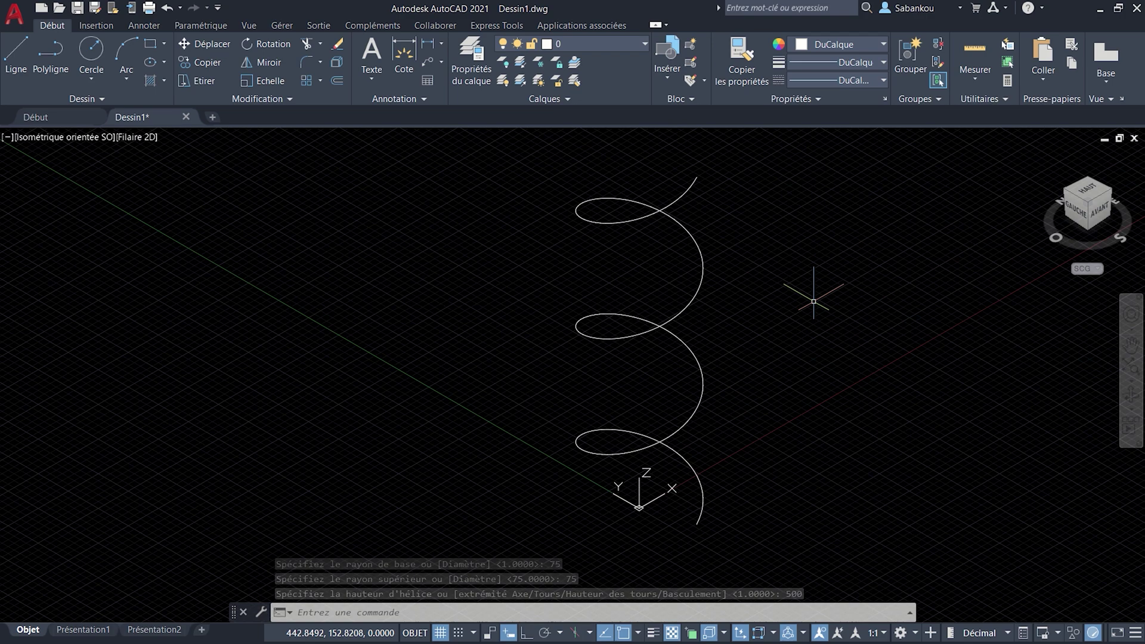
click(699, 287)
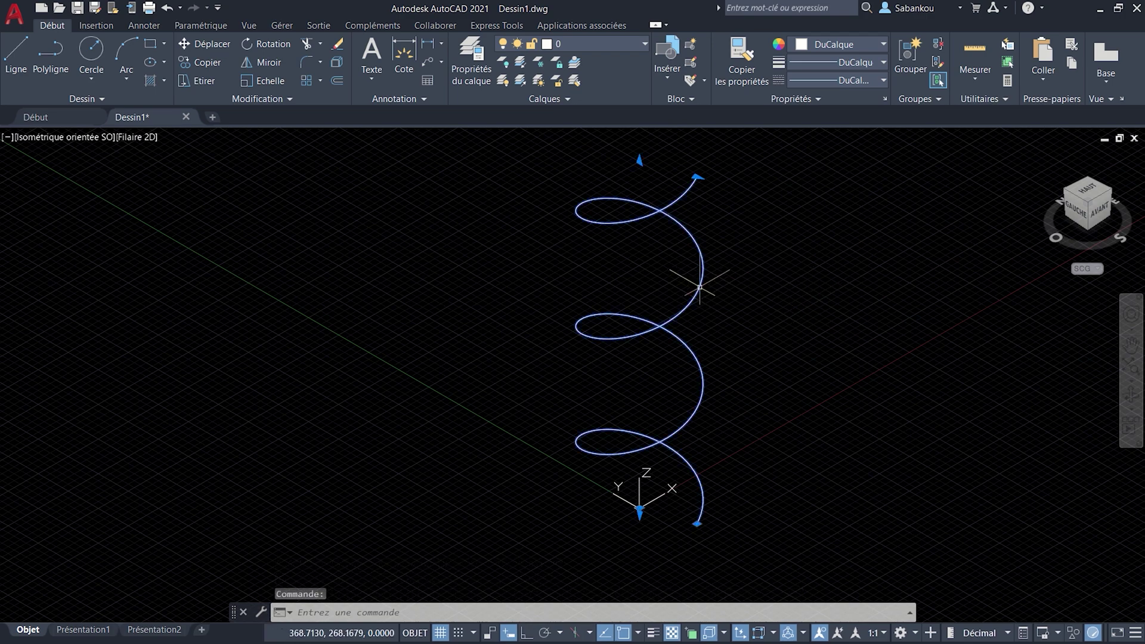
right_click(700, 287)
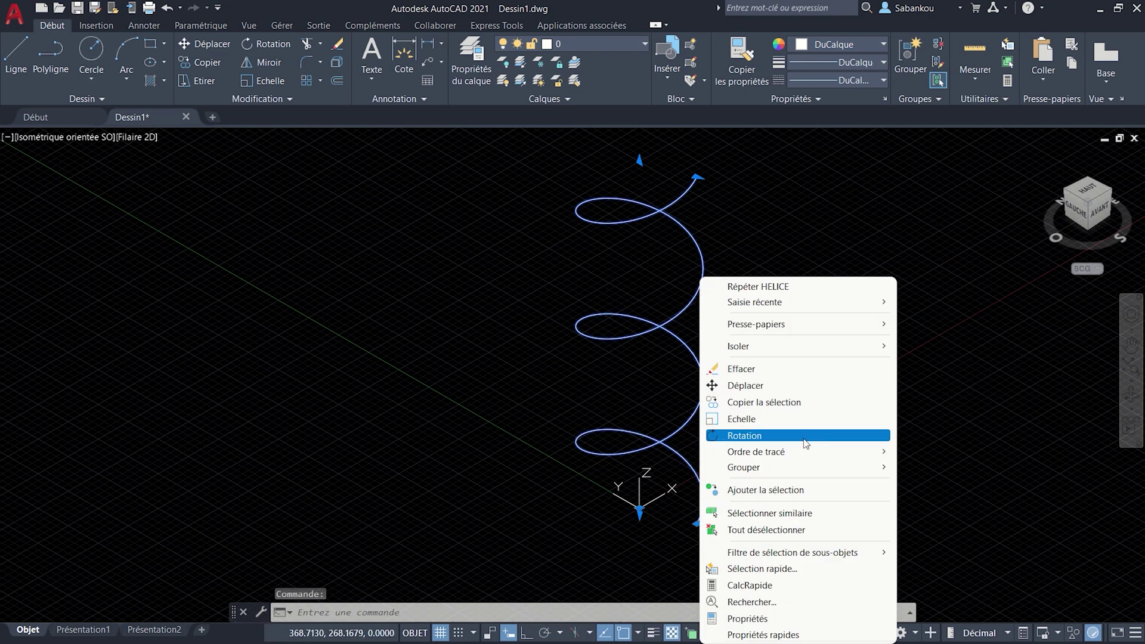
click(859, 634)
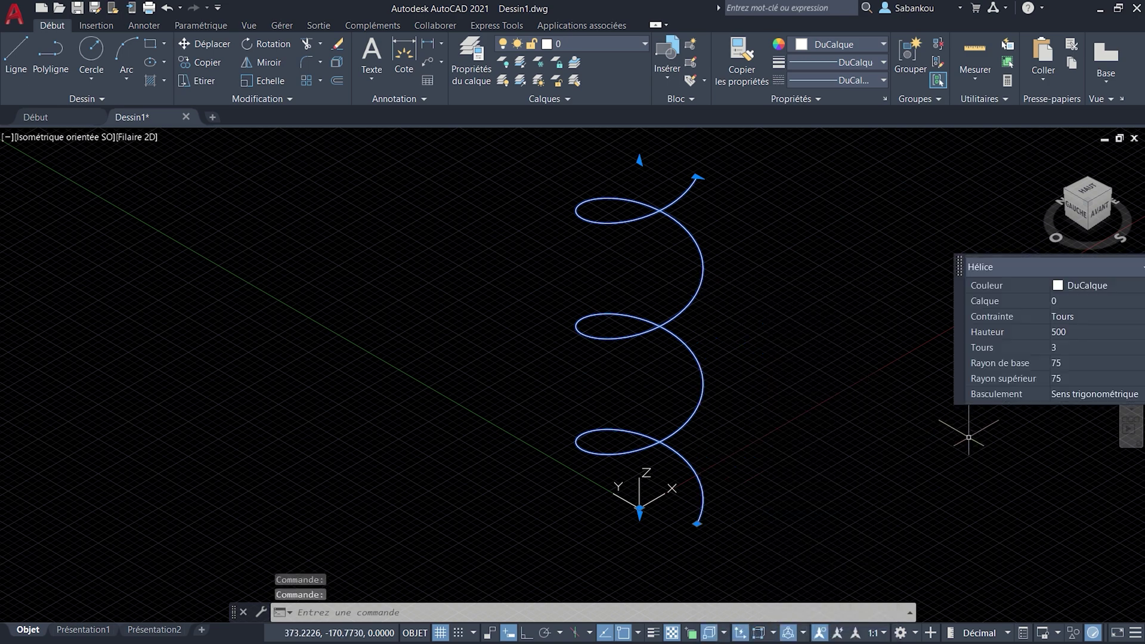
mouse_move(895, 331)
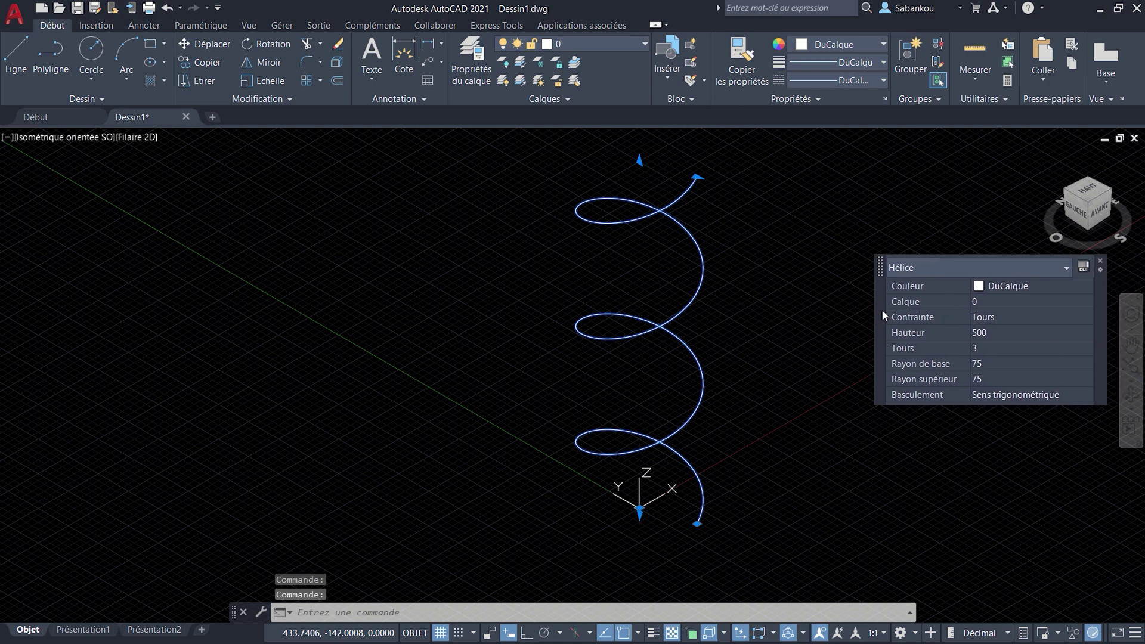
drag(883, 310, 843, 299)
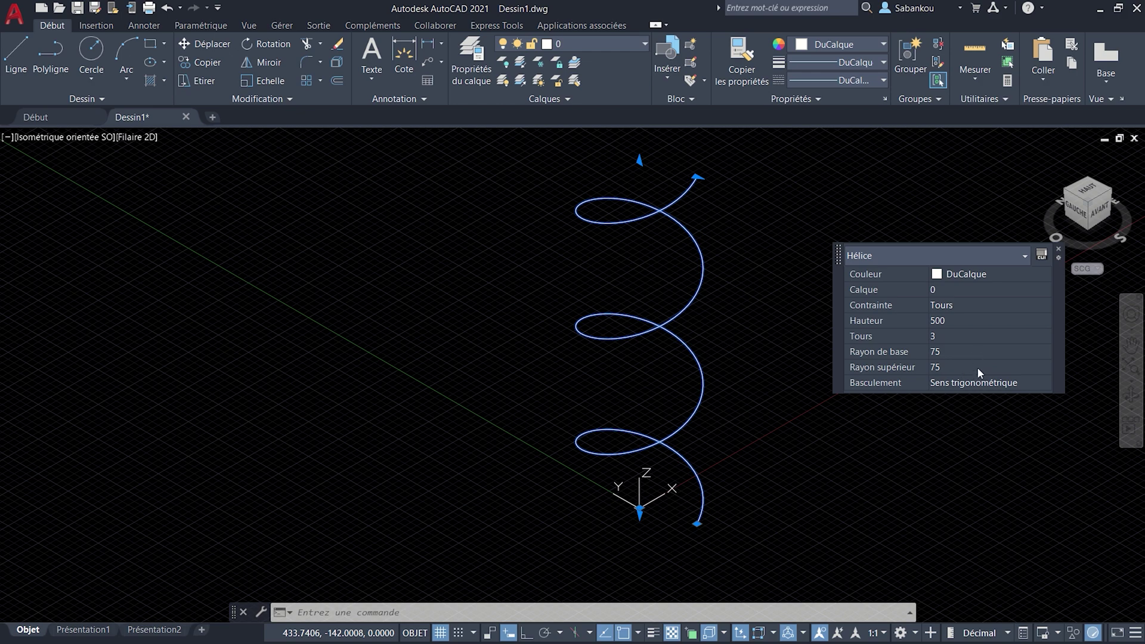
click(957, 334)
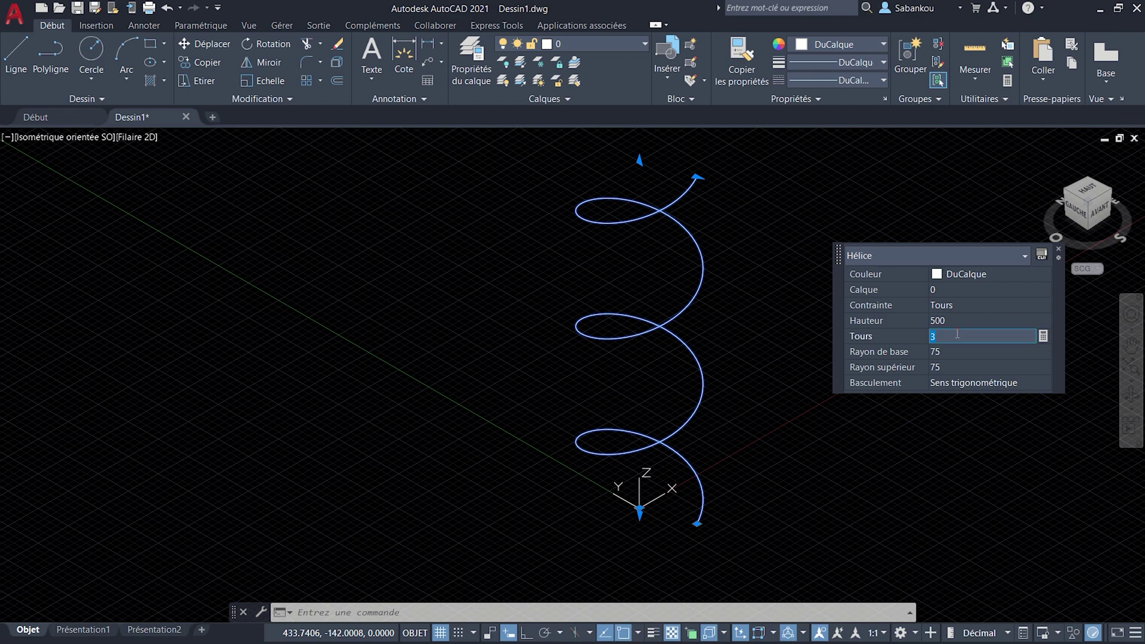
text(8)
key(Tab)
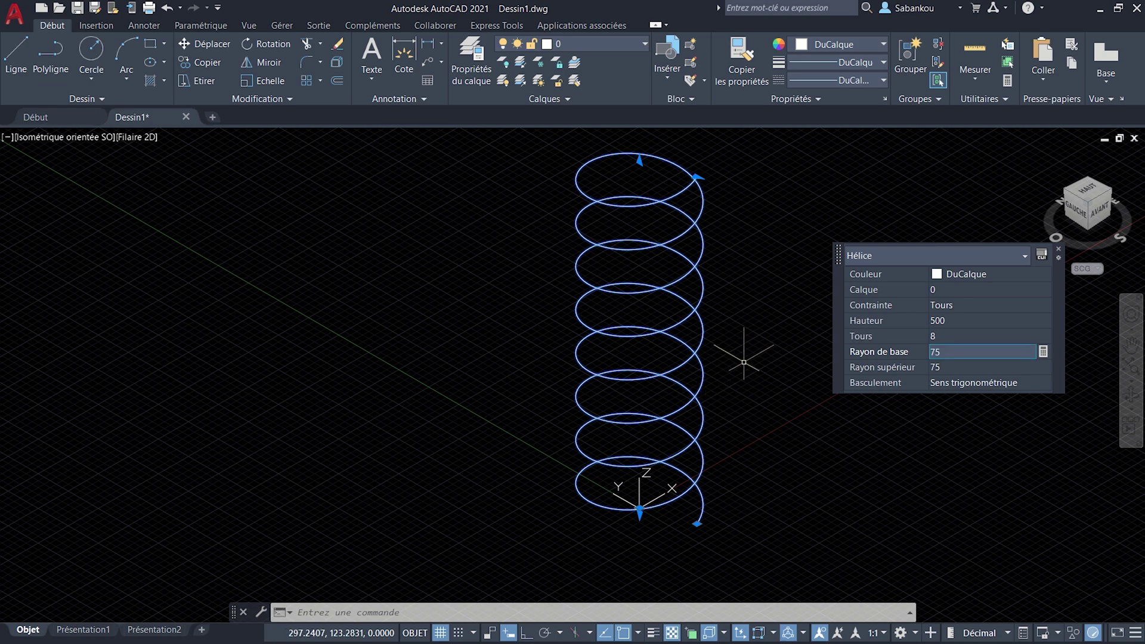
middle_drag(742, 350, 690, 365)
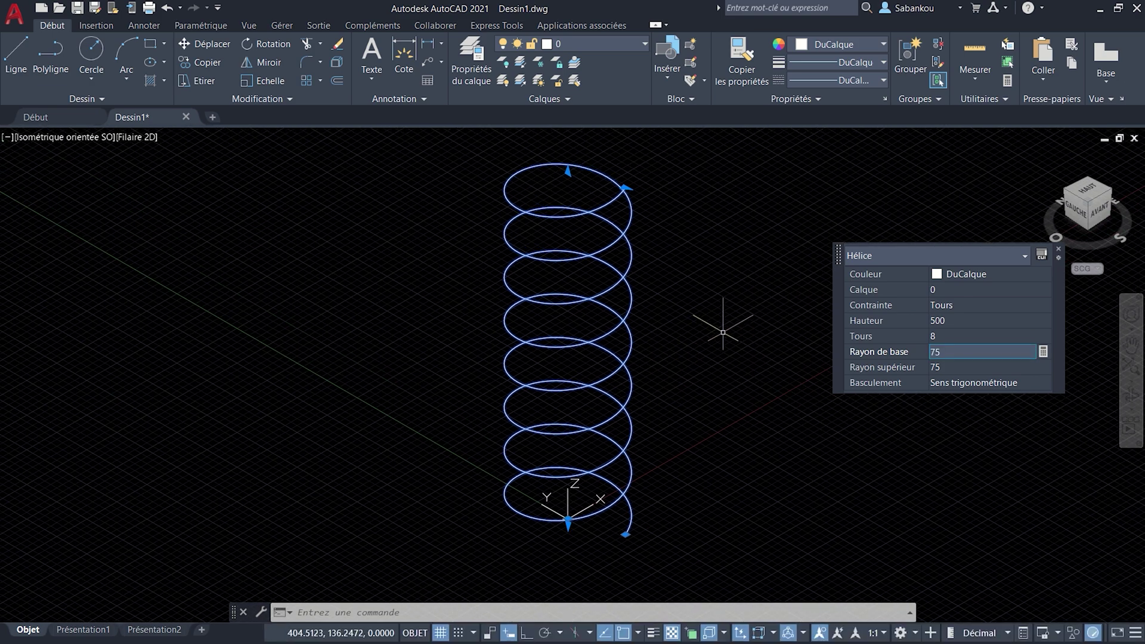
middle_drag(723, 322, 683, 324)
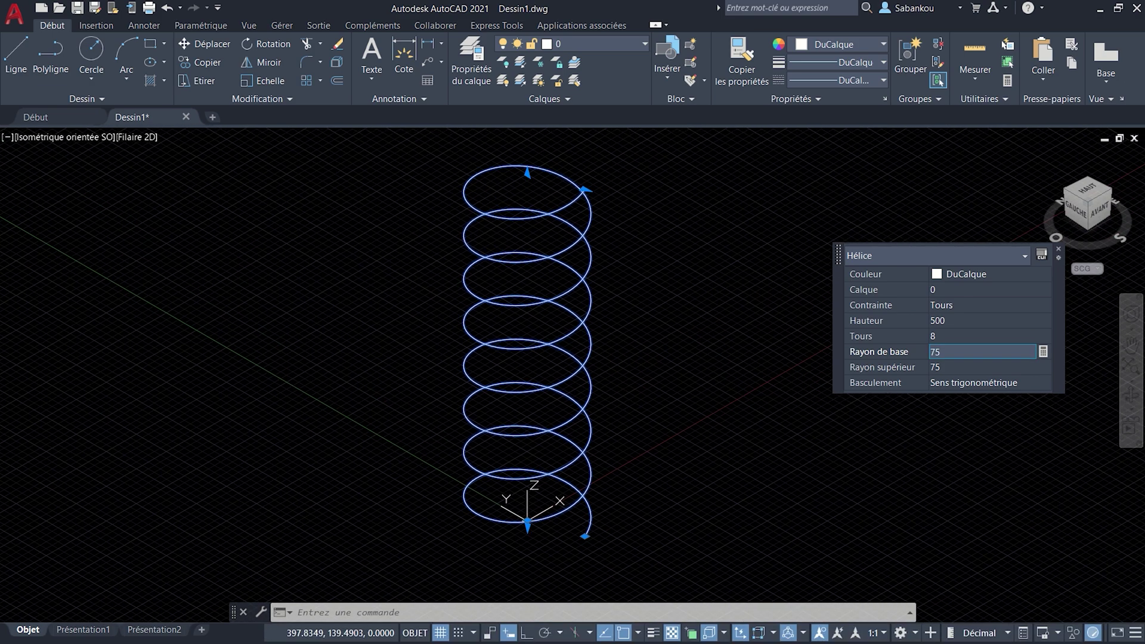
click(1060, 253)
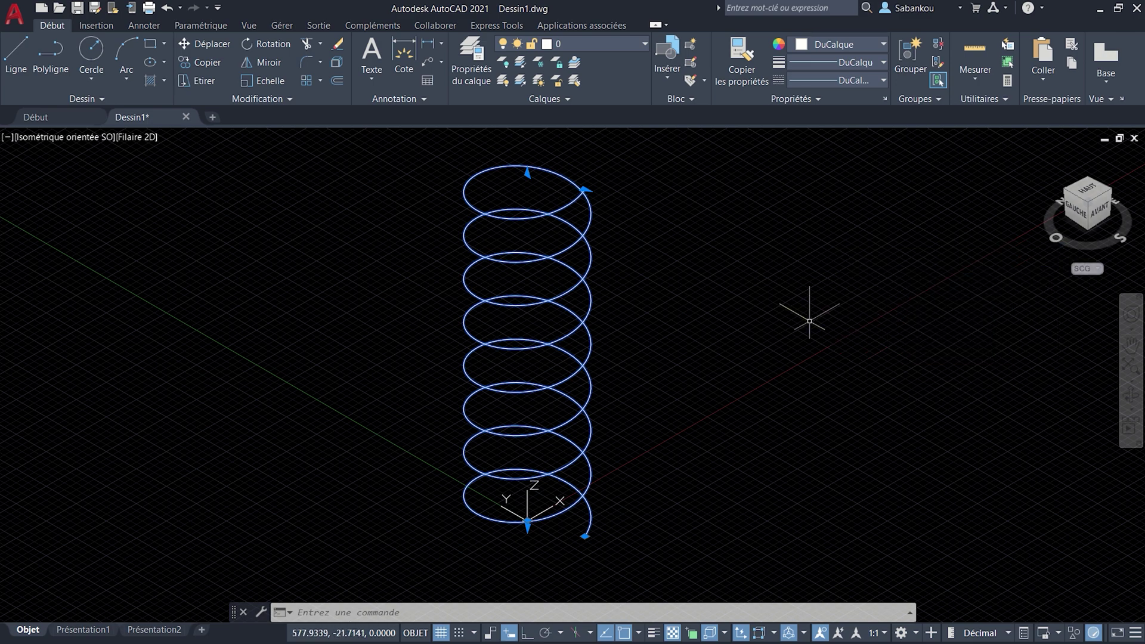
middle_drag(763, 302, 723, 302)
Step: Copy the helix from its bottom endpoint to a spot to its right
scroll(797, 317, down, 2)
mouse_move(797, 316)
middle_down()
mouse_move(762, 320)
mouse_move(767, 281)
mouse_move(689, 289)
middle_up()
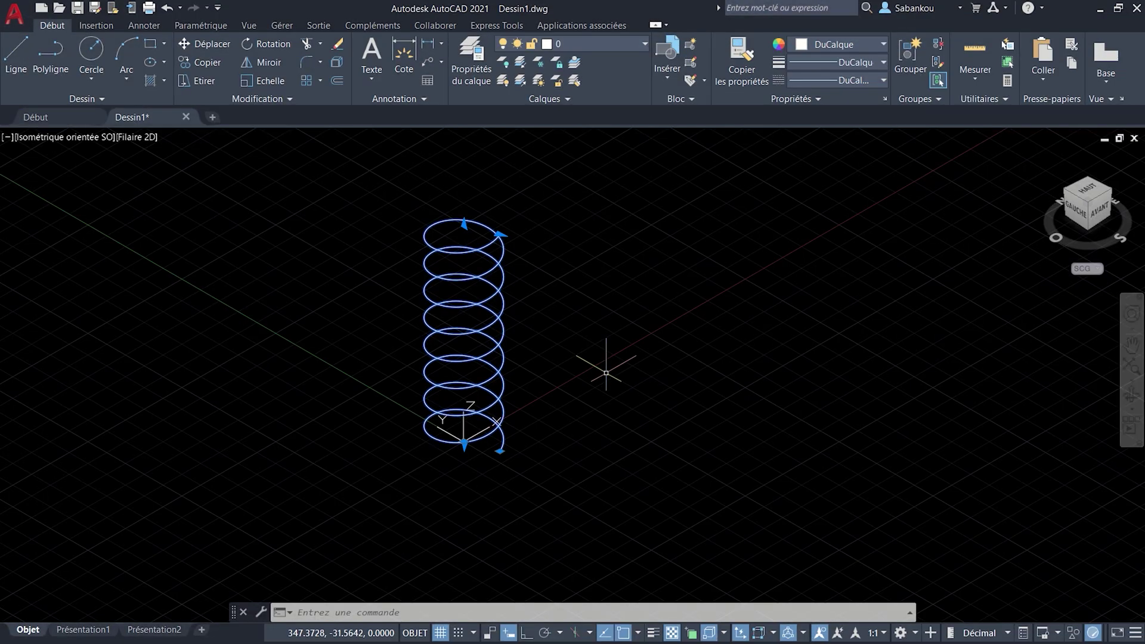
text(CP)
key(Return)
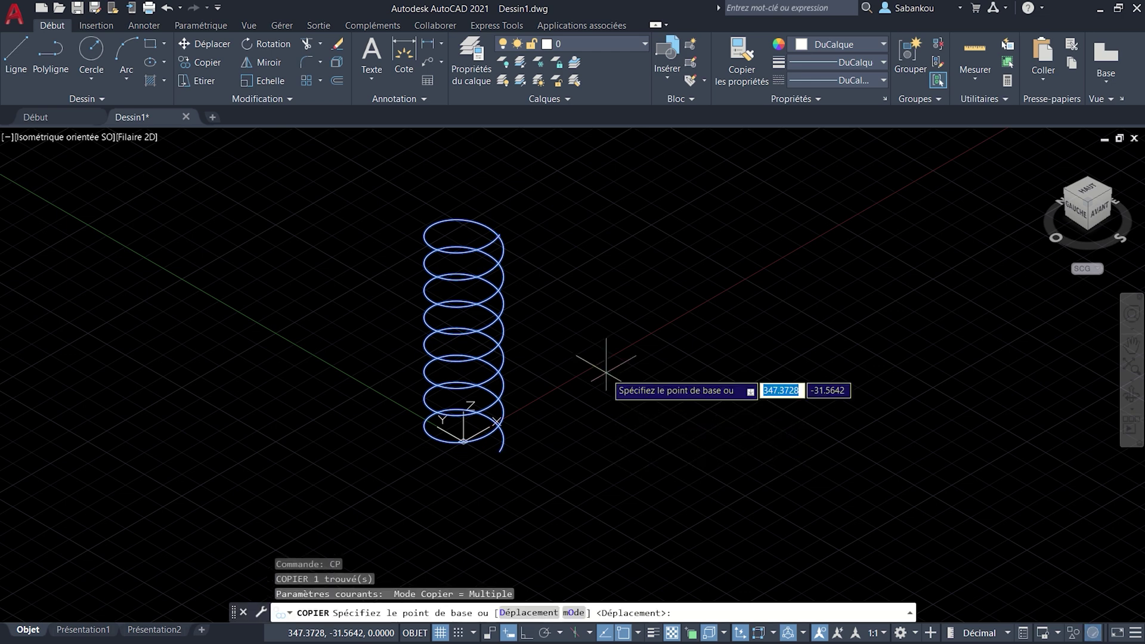
click(502, 447)
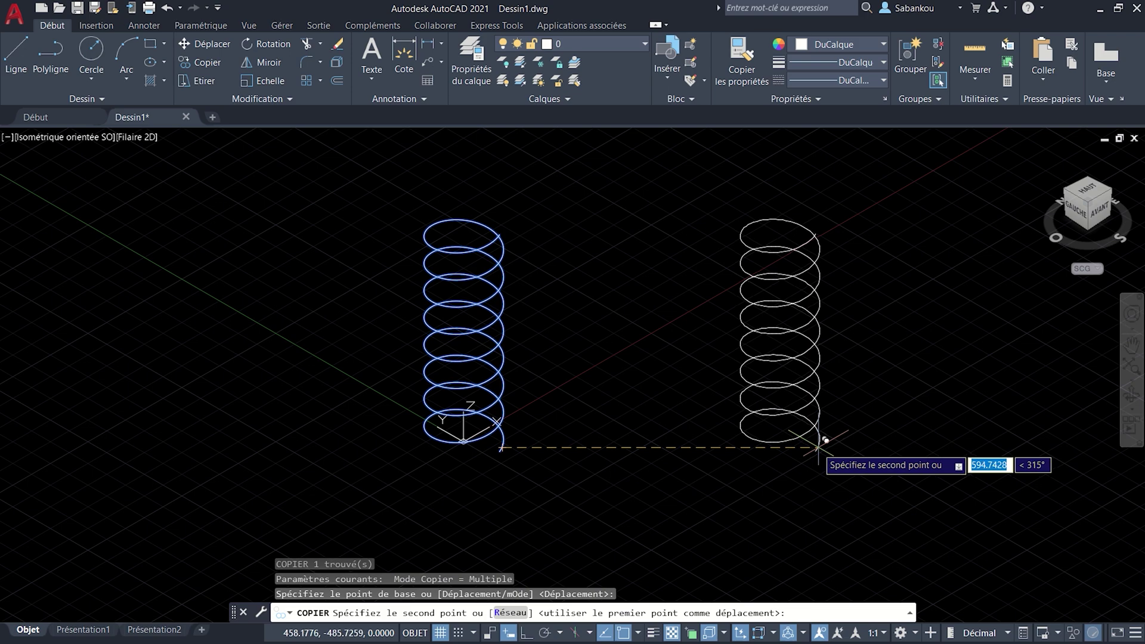
click(807, 449)
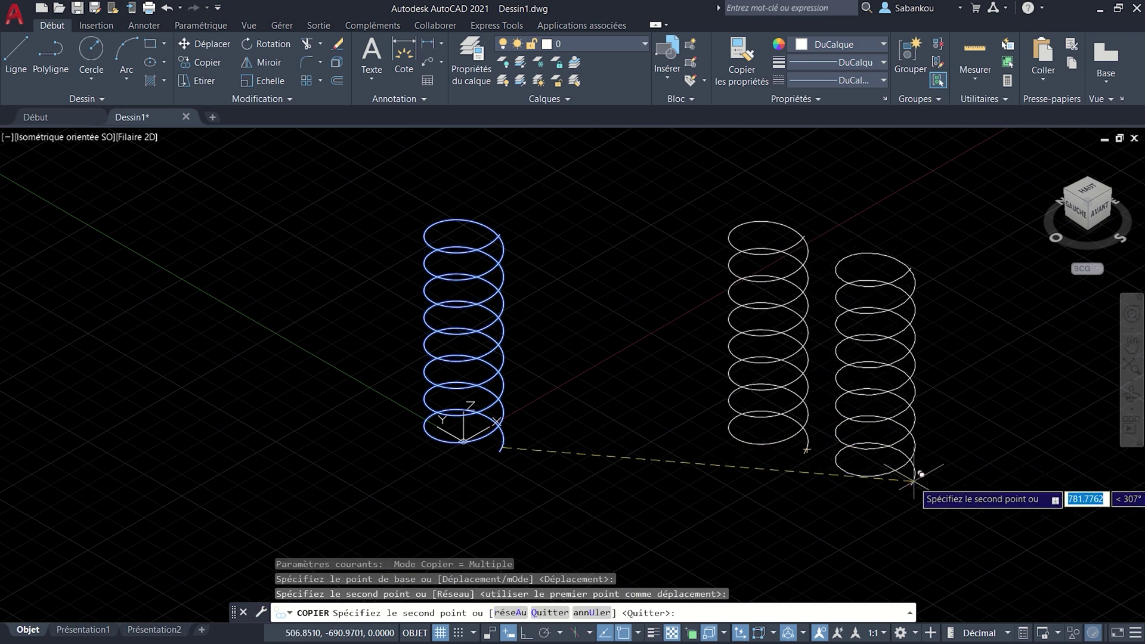
key(Return)
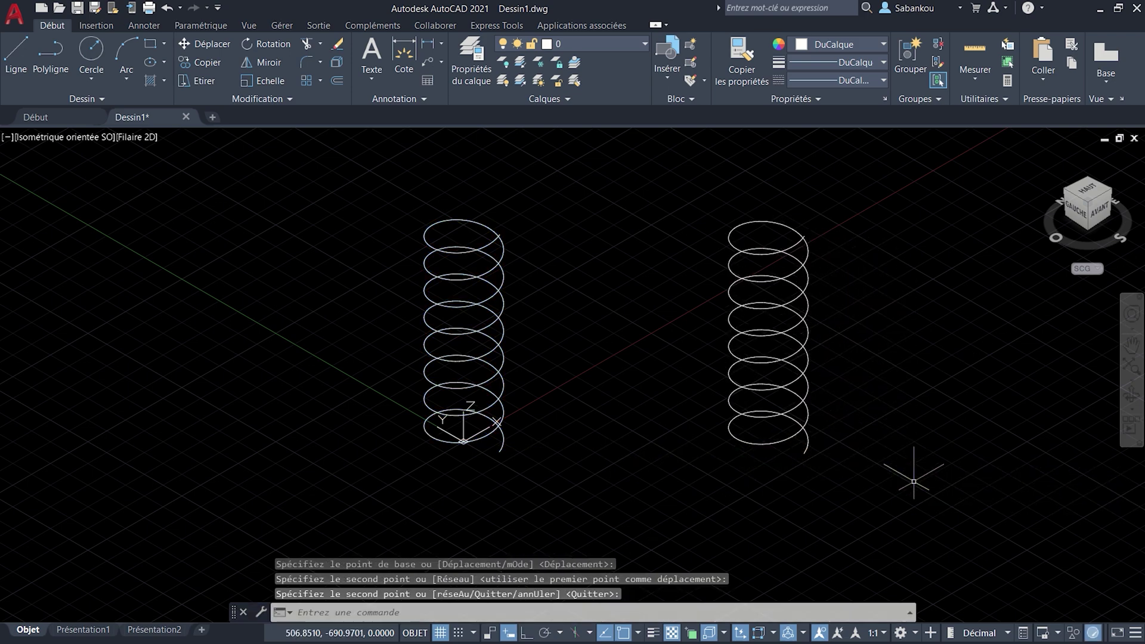
middle_drag(910, 394, 815, 417)
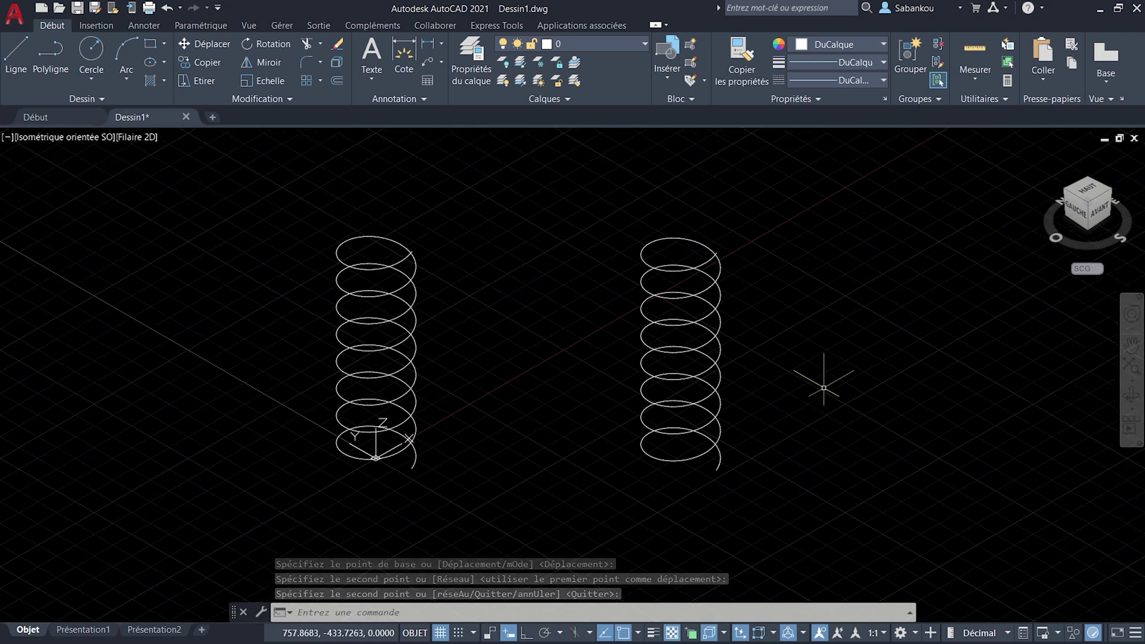
Step: Set the right helix's base radius (Rayon de base) to 200, making it conical
click(705, 344)
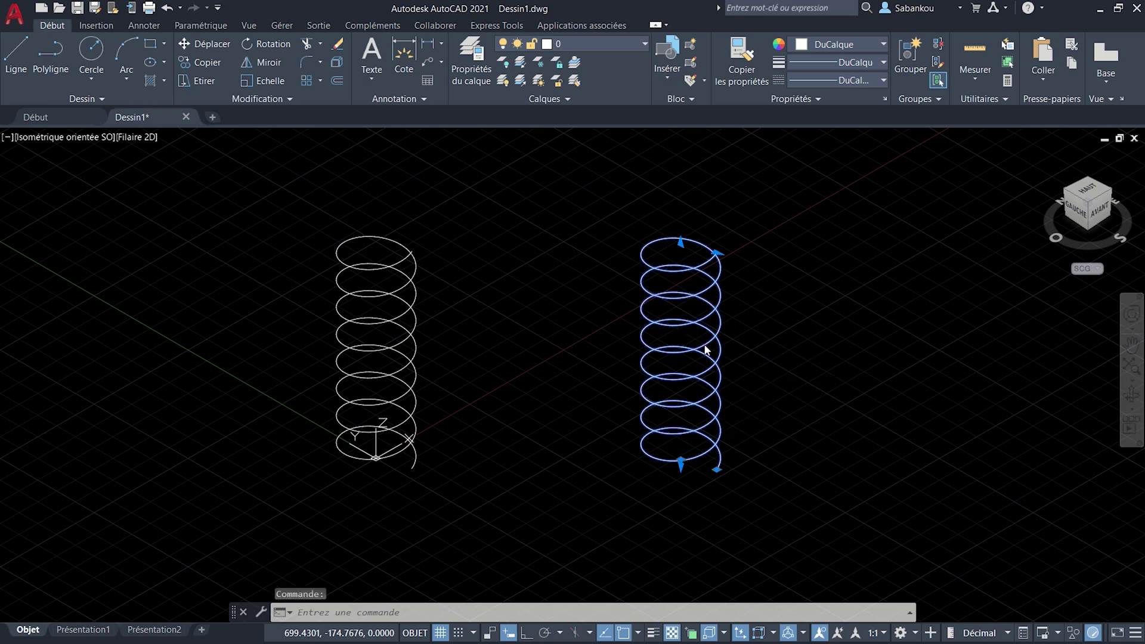
right_click(704, 344)
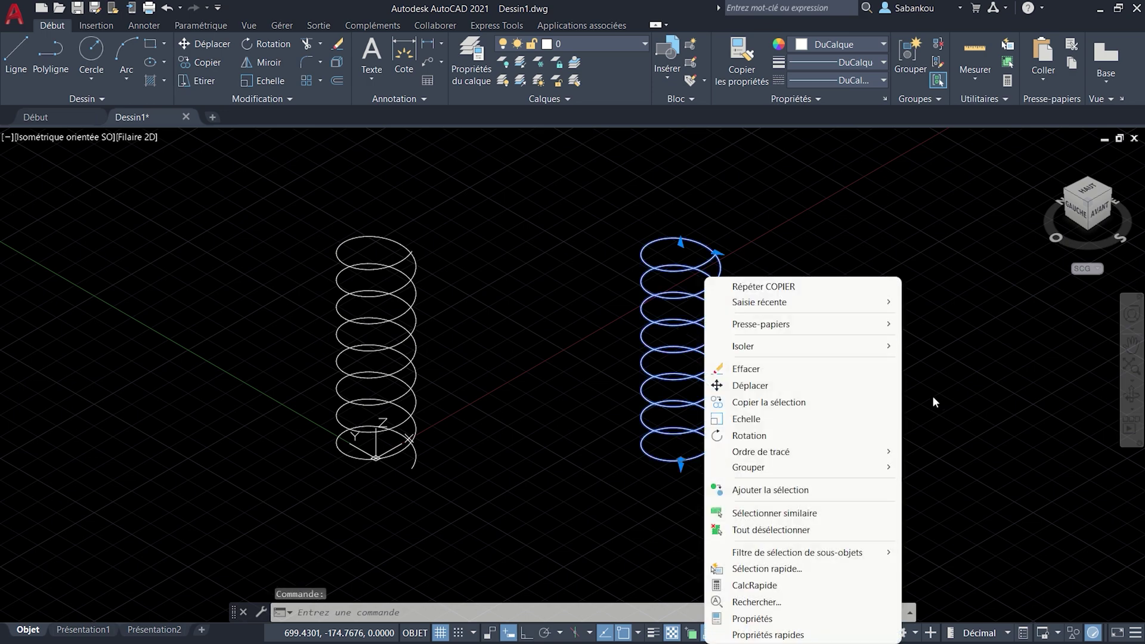
click(871, 634)
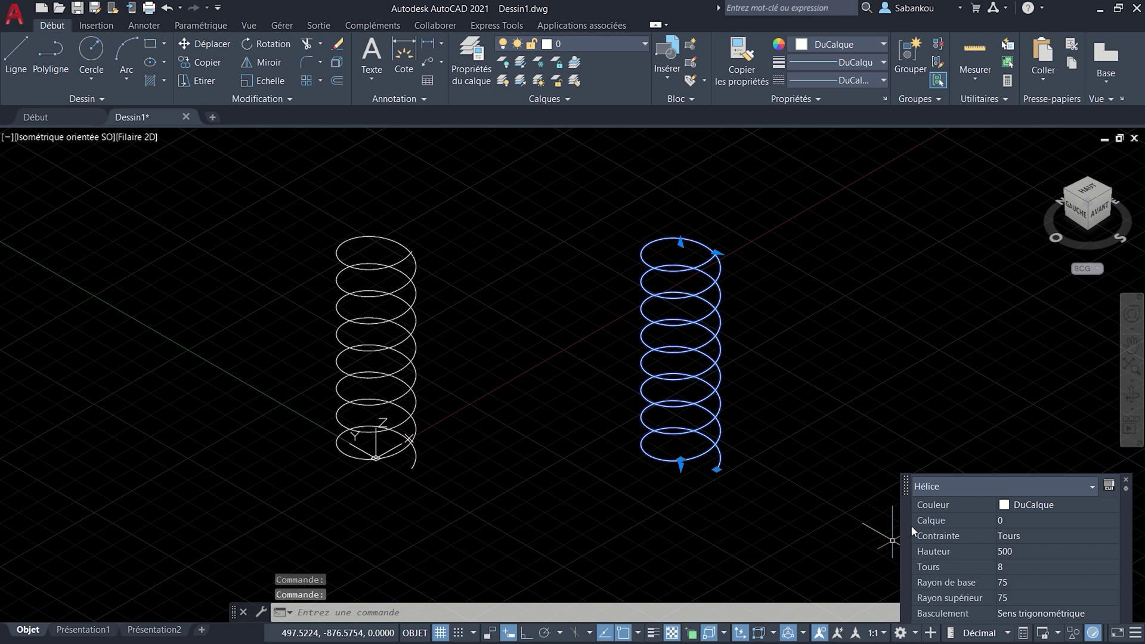
mouse_move(904, 524)
mouse_down()
mouse_move(864, 337)
mouse_move(847, 338)
mouse_up()
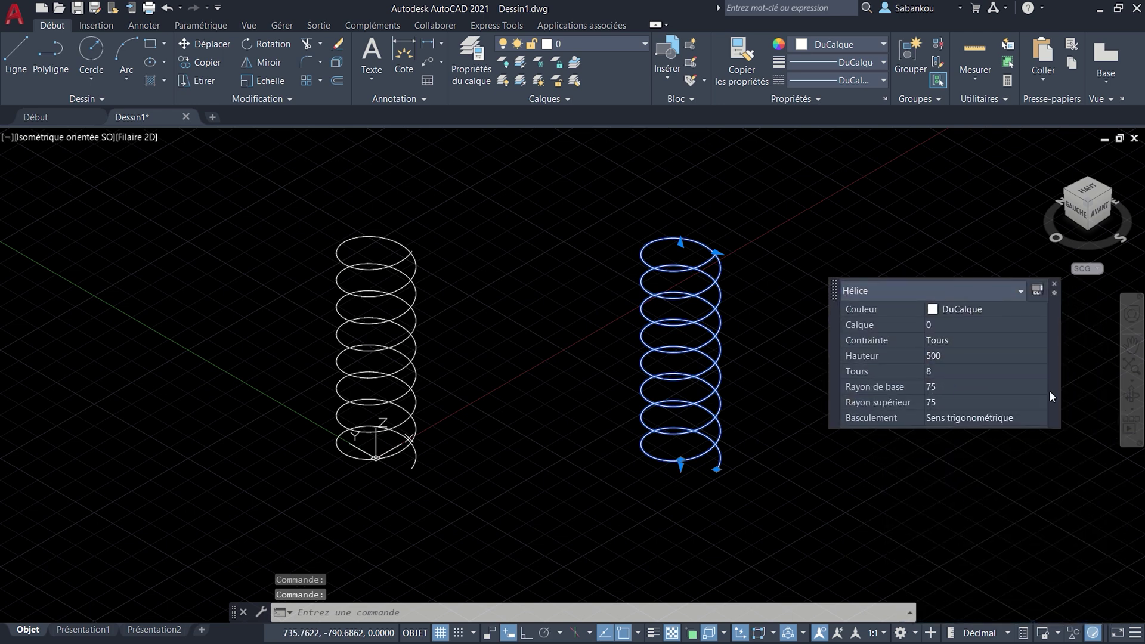
click(950, 386)
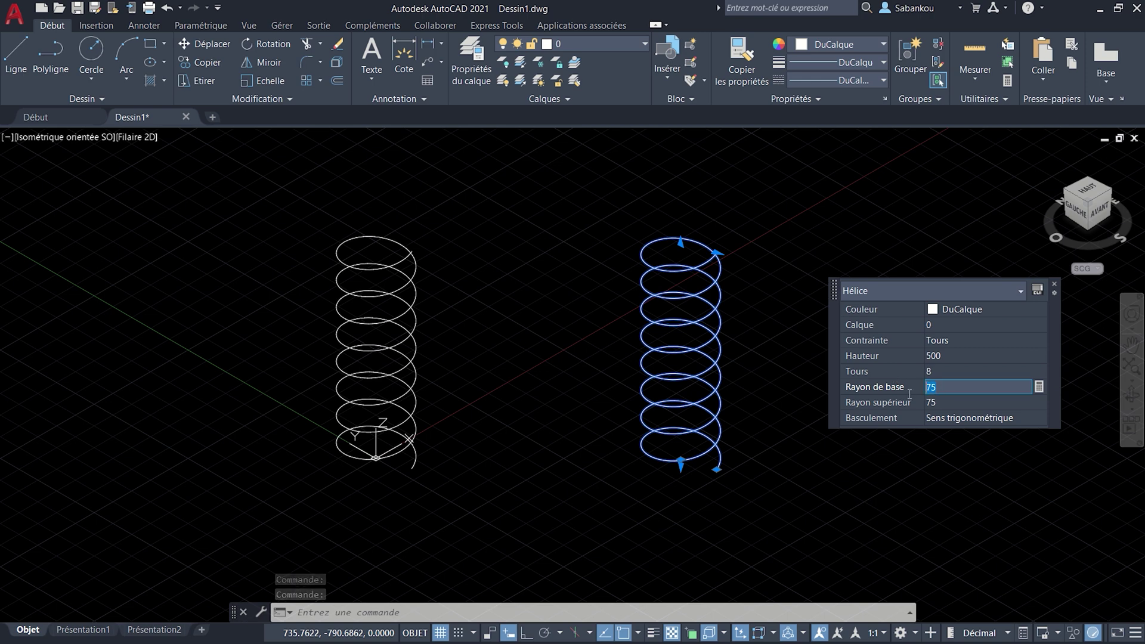
text(25200)
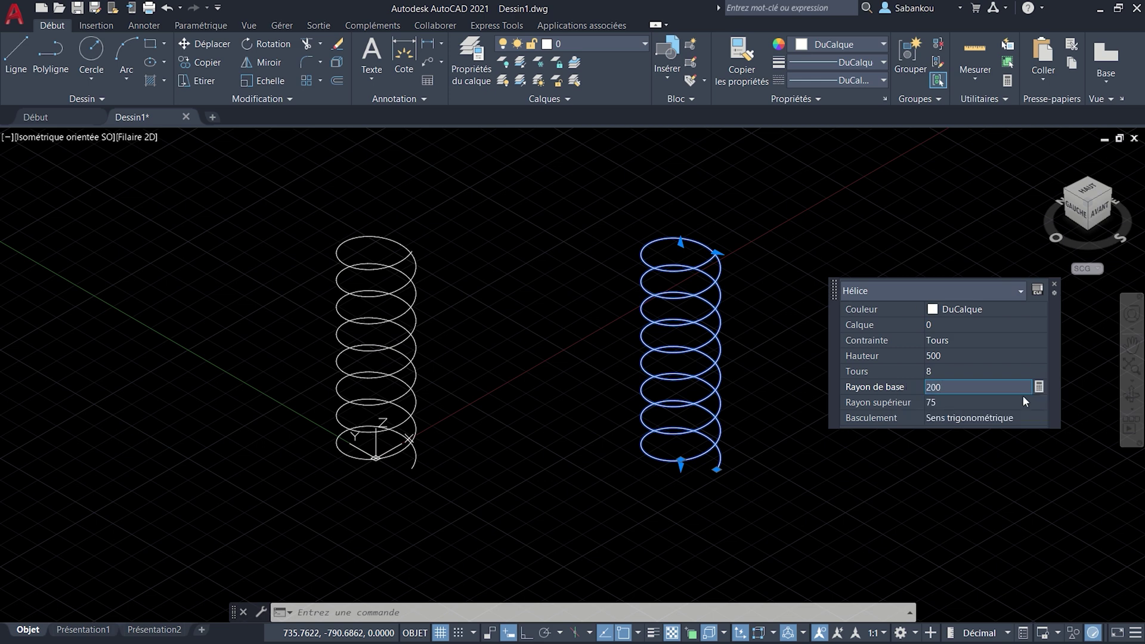
click(1023, 398)
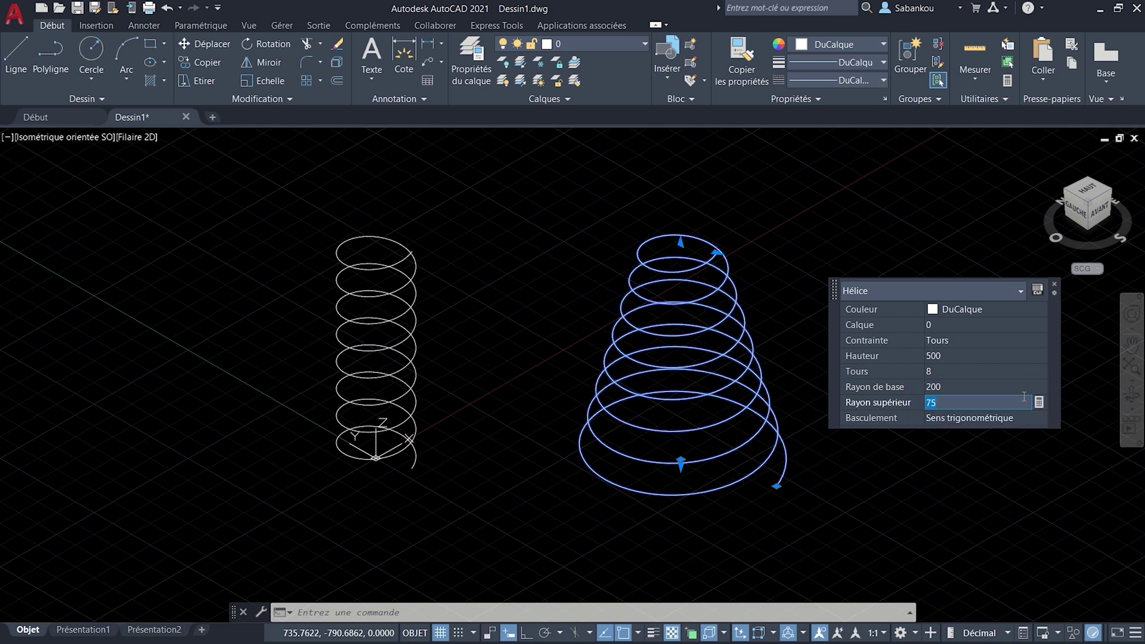
click(1055, 284)
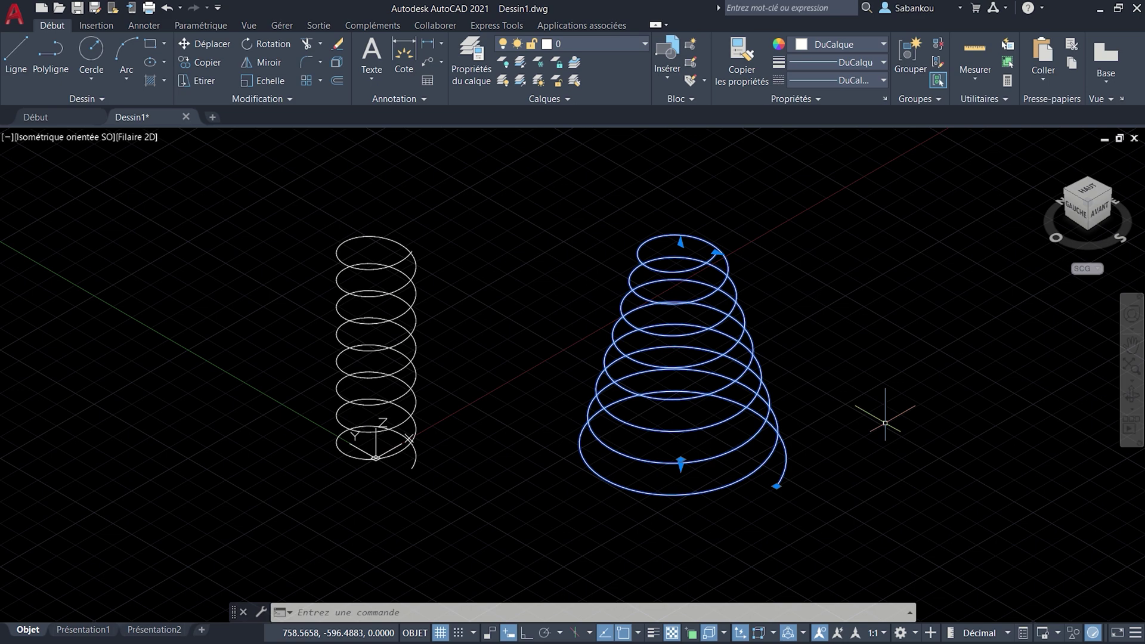
key(Escape)
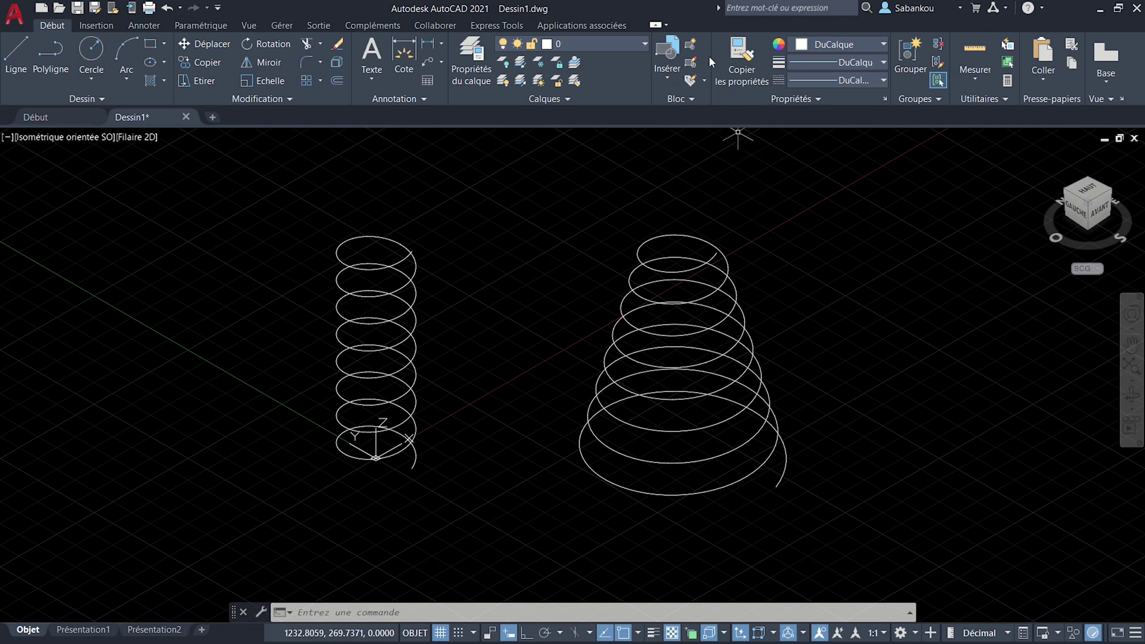
Step: Show the Outils 3D tab on the ribbon and switch to it
right_click(739, 29)
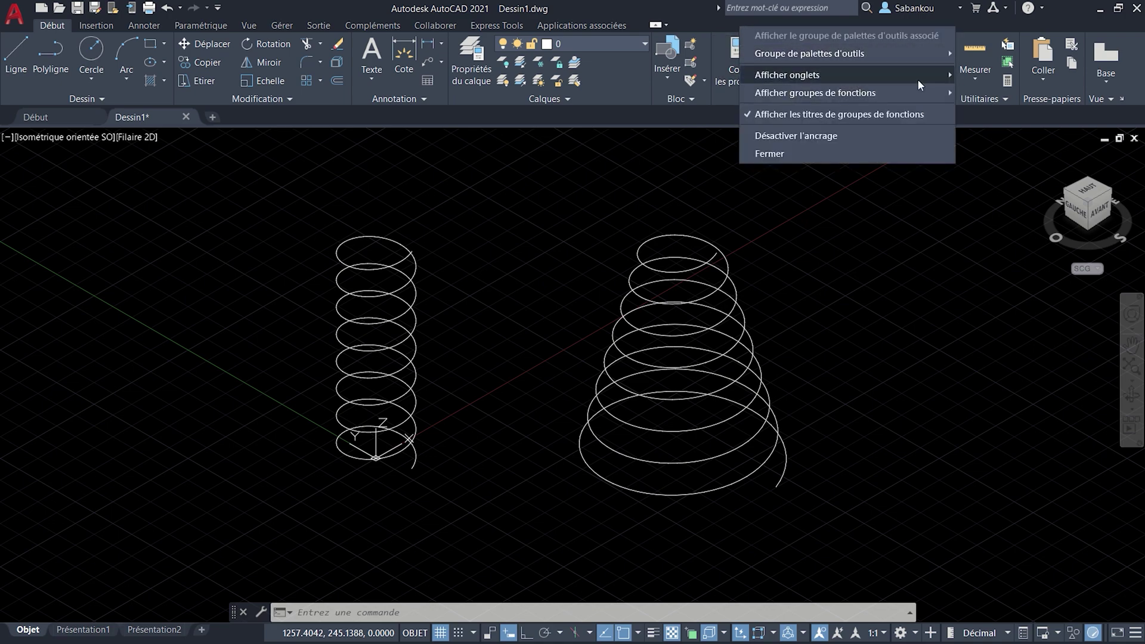
mouse_move(788, 75)
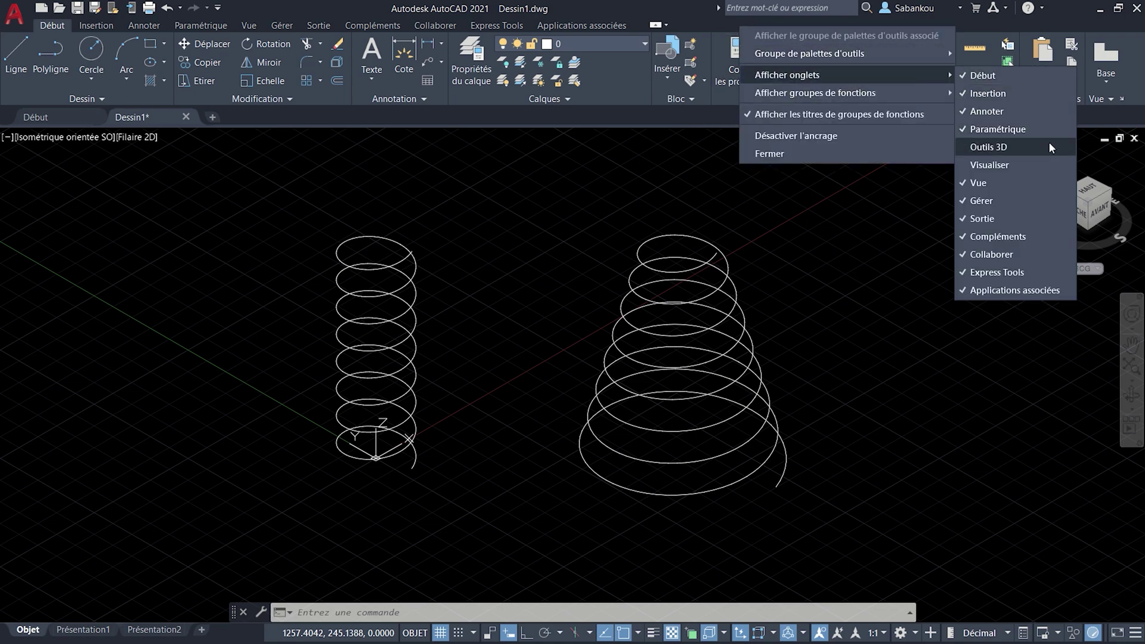
click(1047, 145)
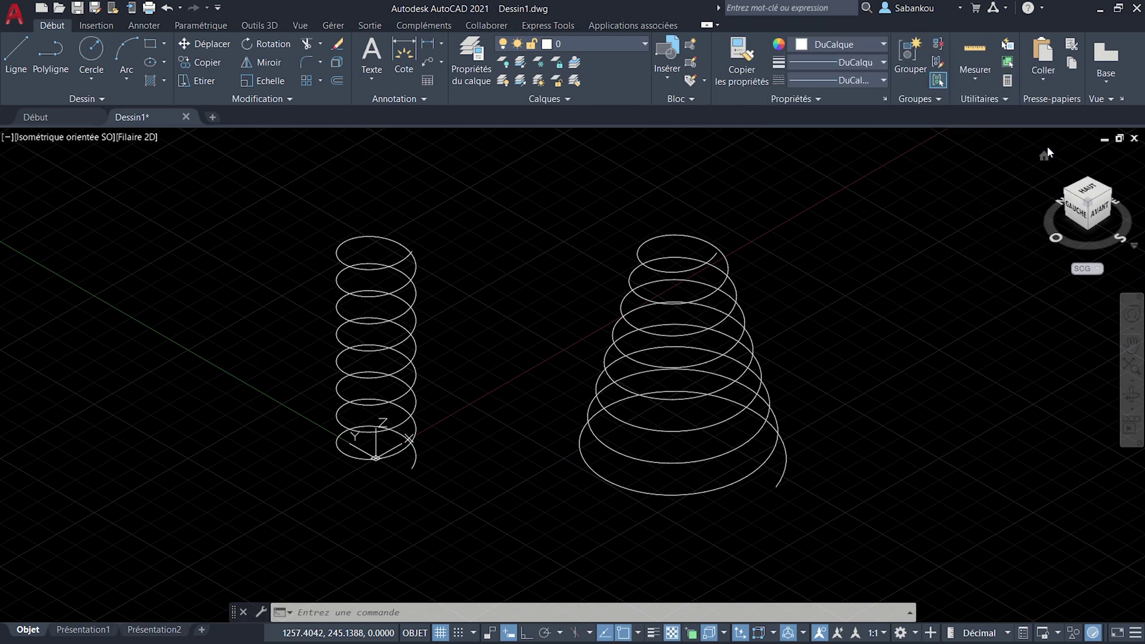
click(271, 26)
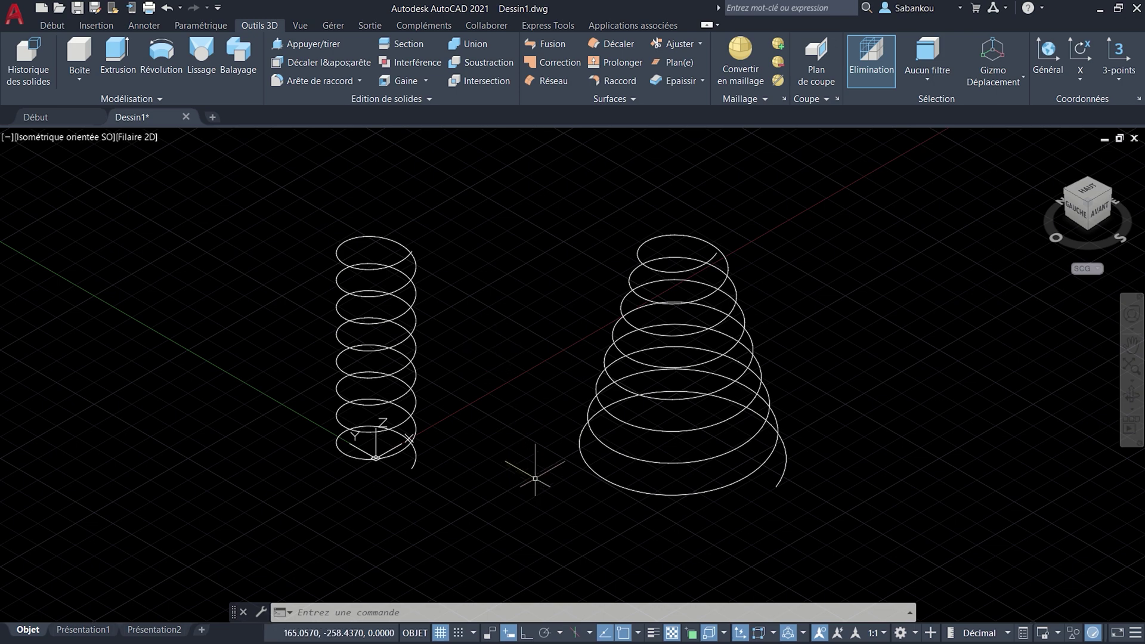
Step: Draw a diameter-15 circle with CERCLE, centred on the ground between the helices
text(CERCLE)
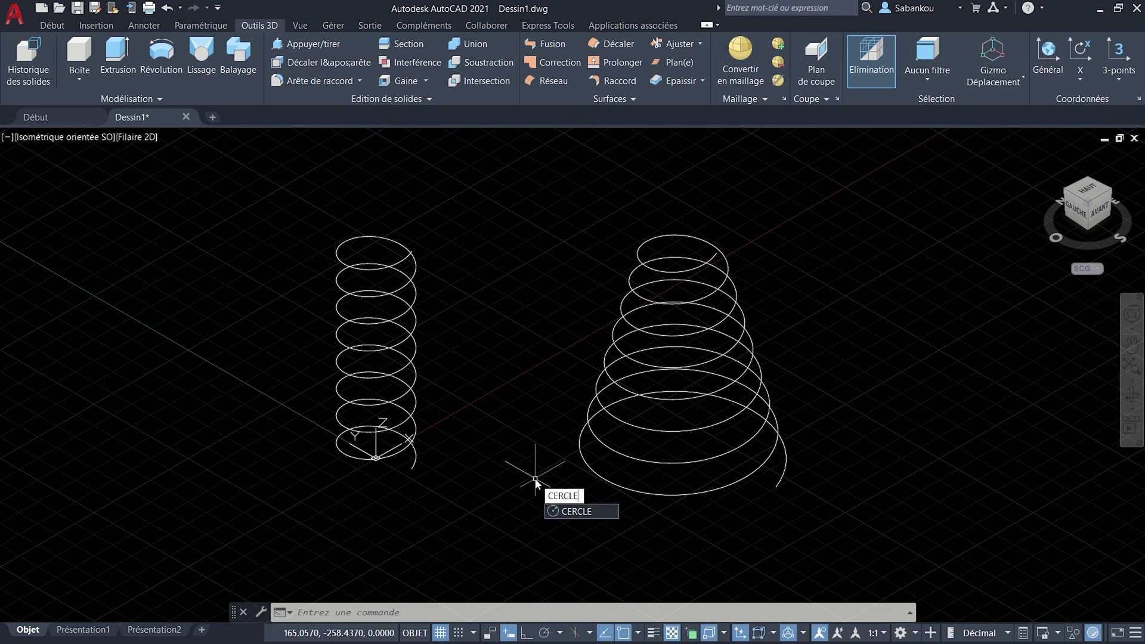
key(Return)
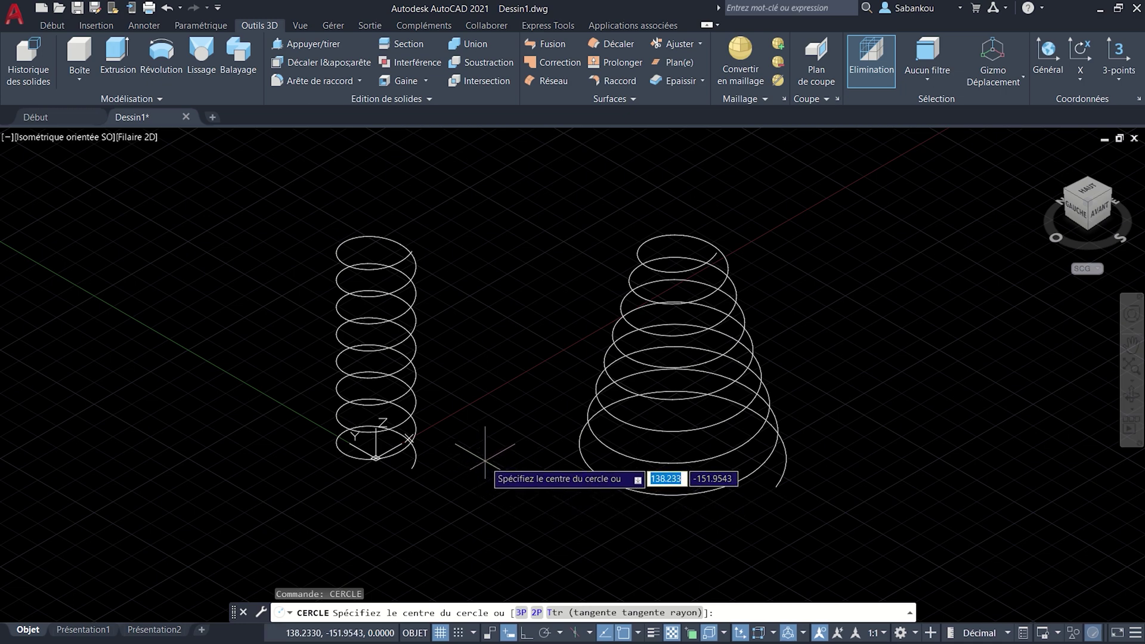
click(486, 467)
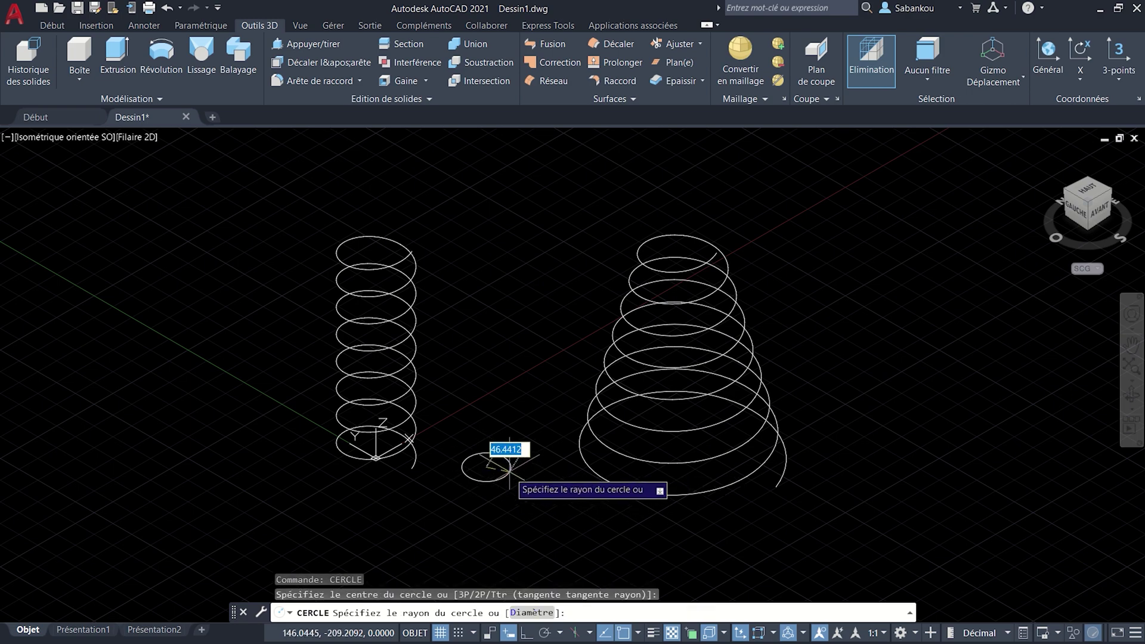
click(533, 613)
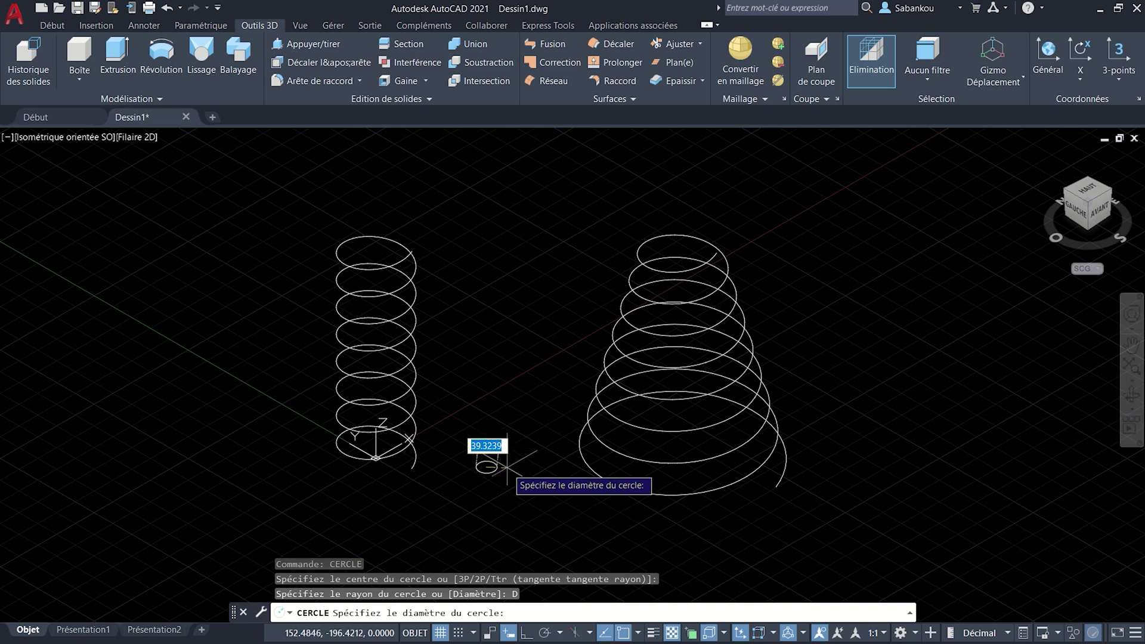
text(1)
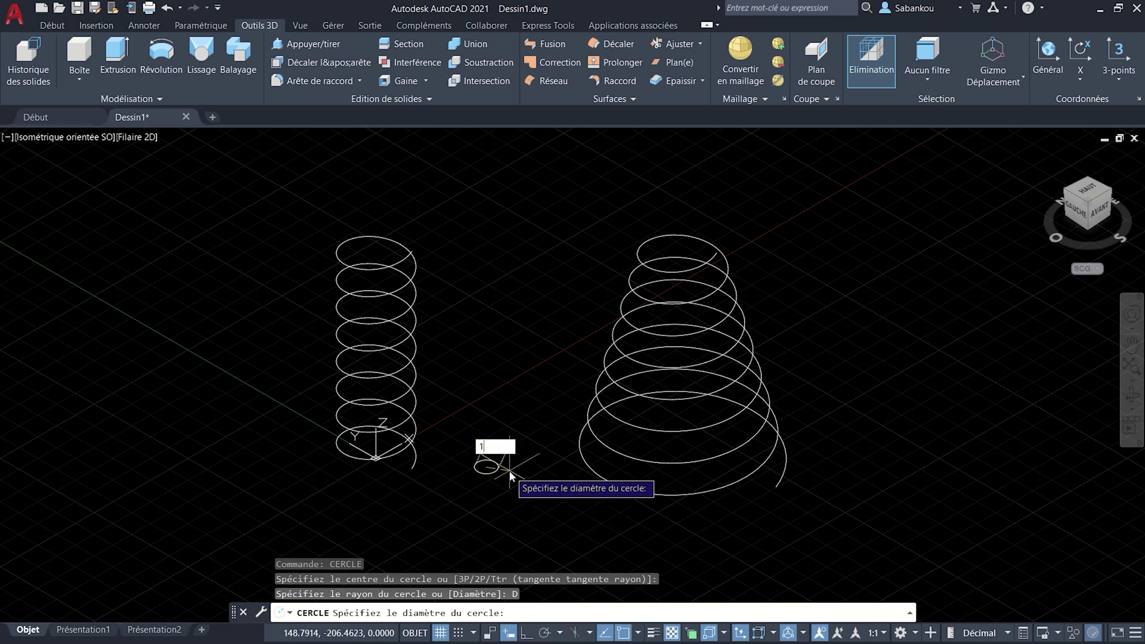
text(5)
key(Return)
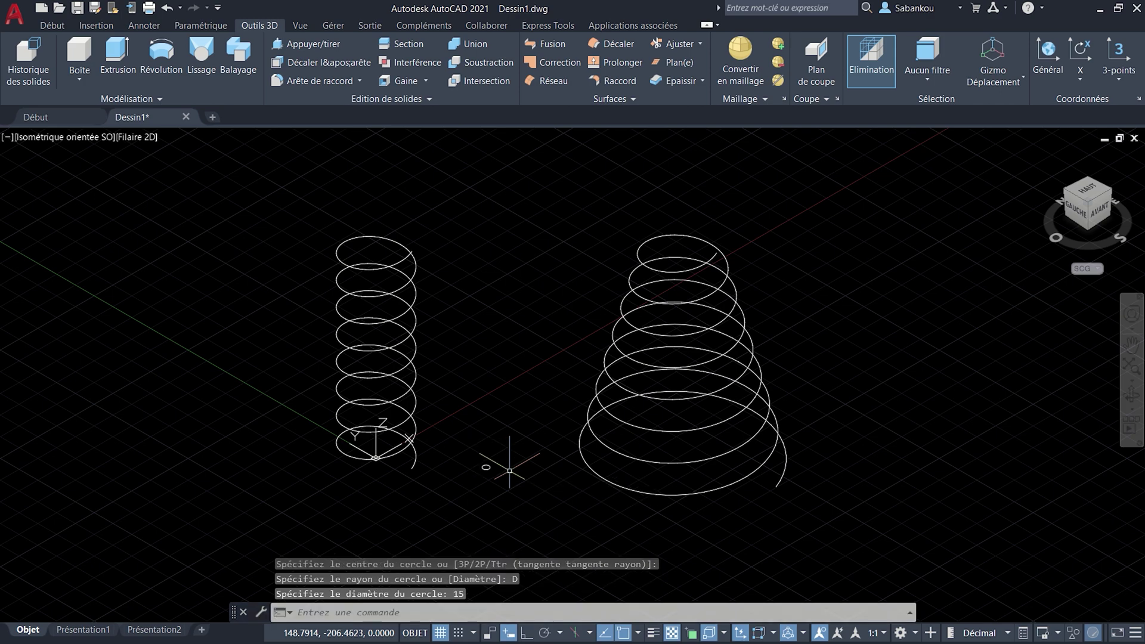
scroll(482, 471, up, 2)
scroll(482, 472, up, 2)
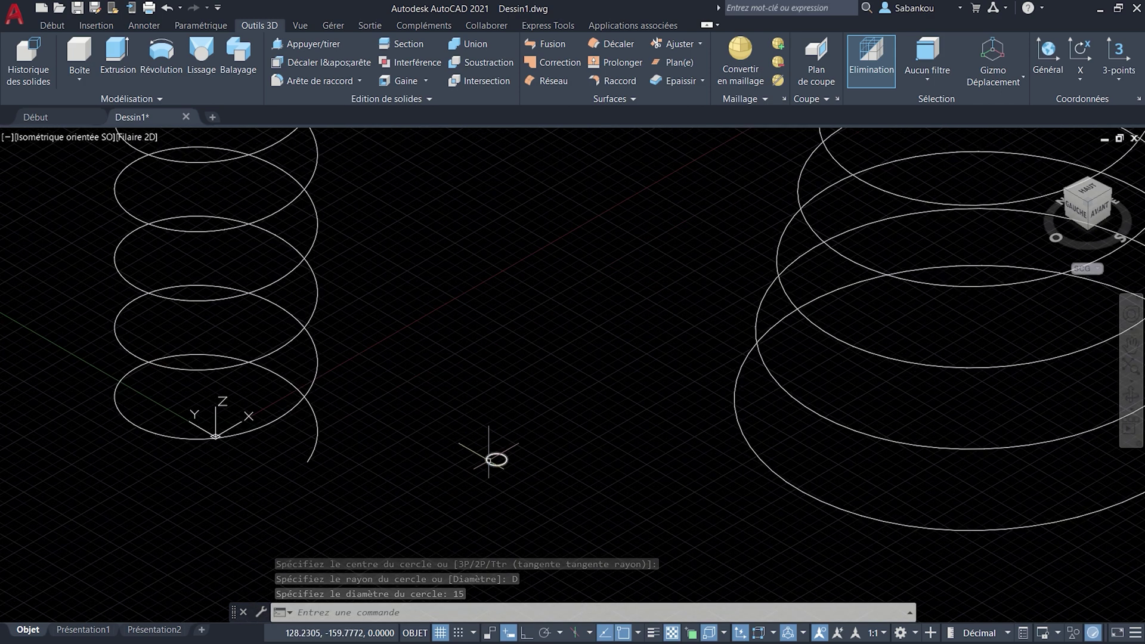
scroll(504, 460, down, 2)
scroll(525, 444, down, 2)
middle_drag(526, 443, 482, 453)
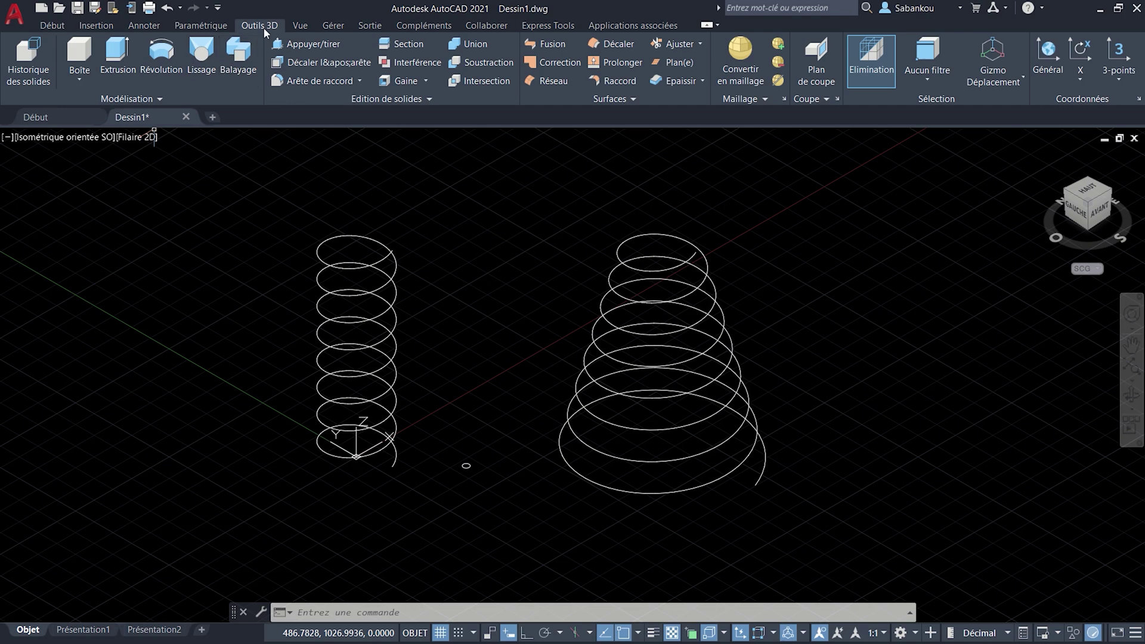
Step: Sweep (Balayage) the diameter-15 circle along the left cylindrical helix
click(236, 61)
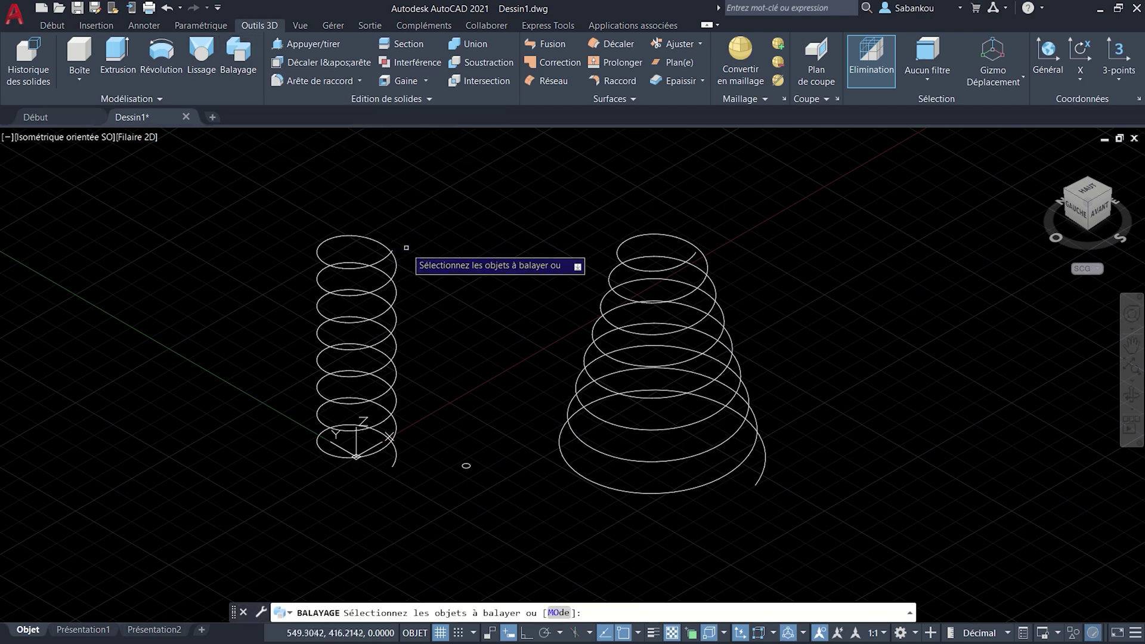
click(485, 475)
click(455, 447)
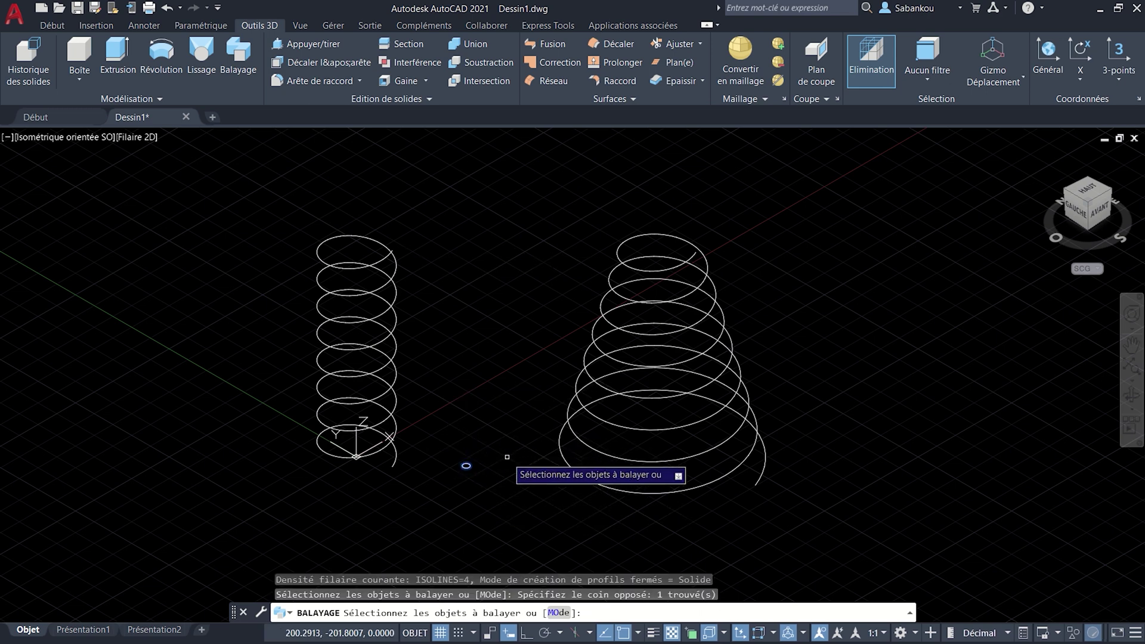
key(Return)
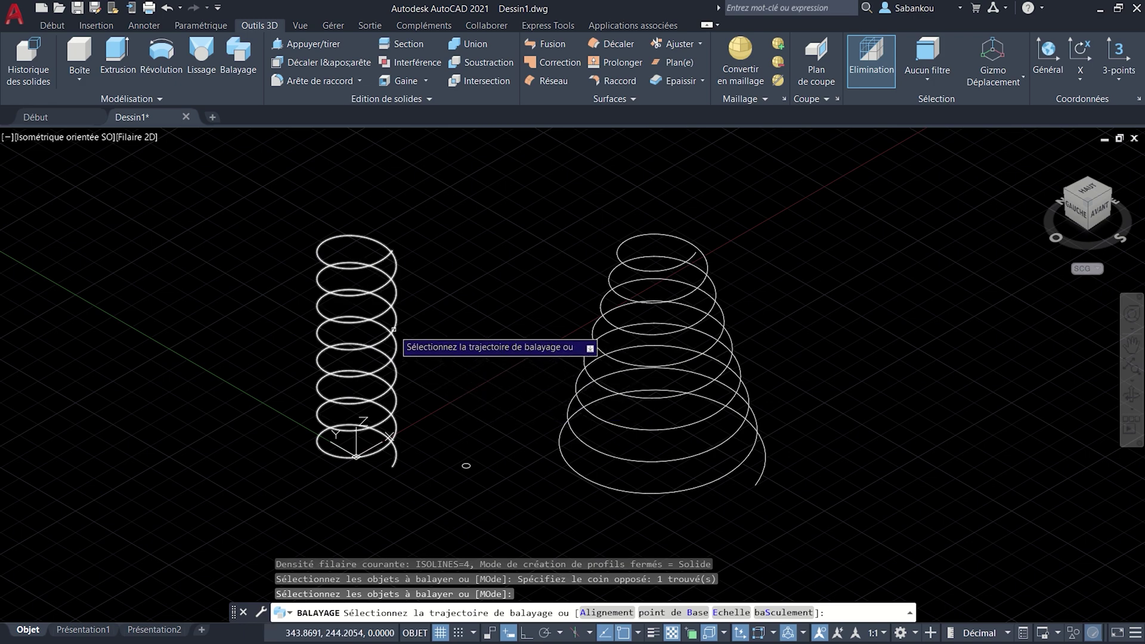
click(394, 328)
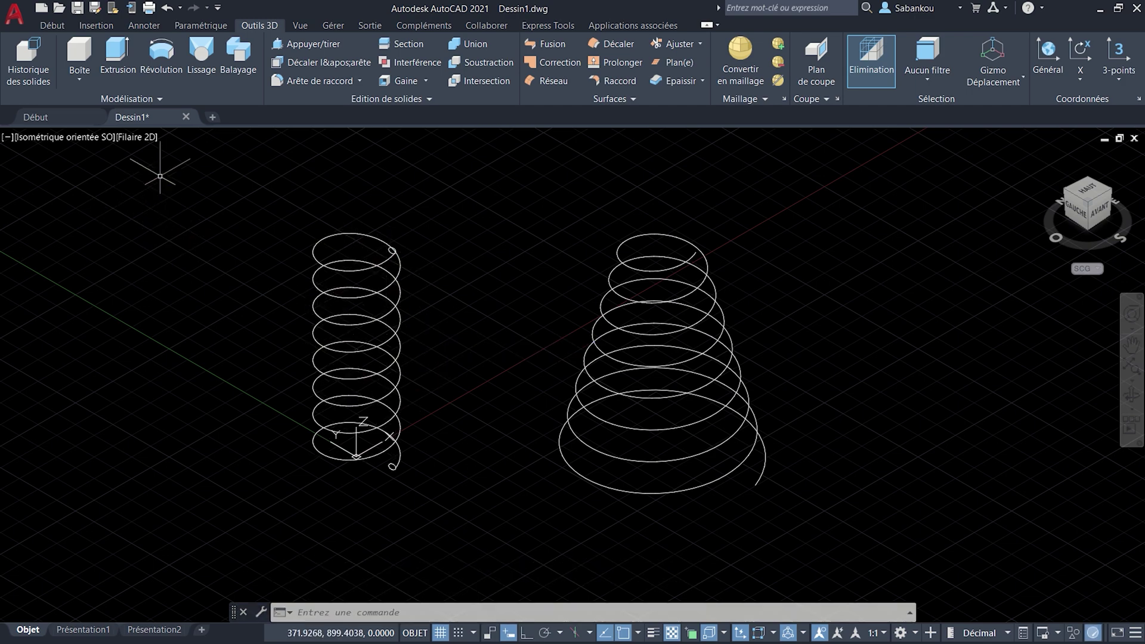
scroll(378, 288, up, 2)
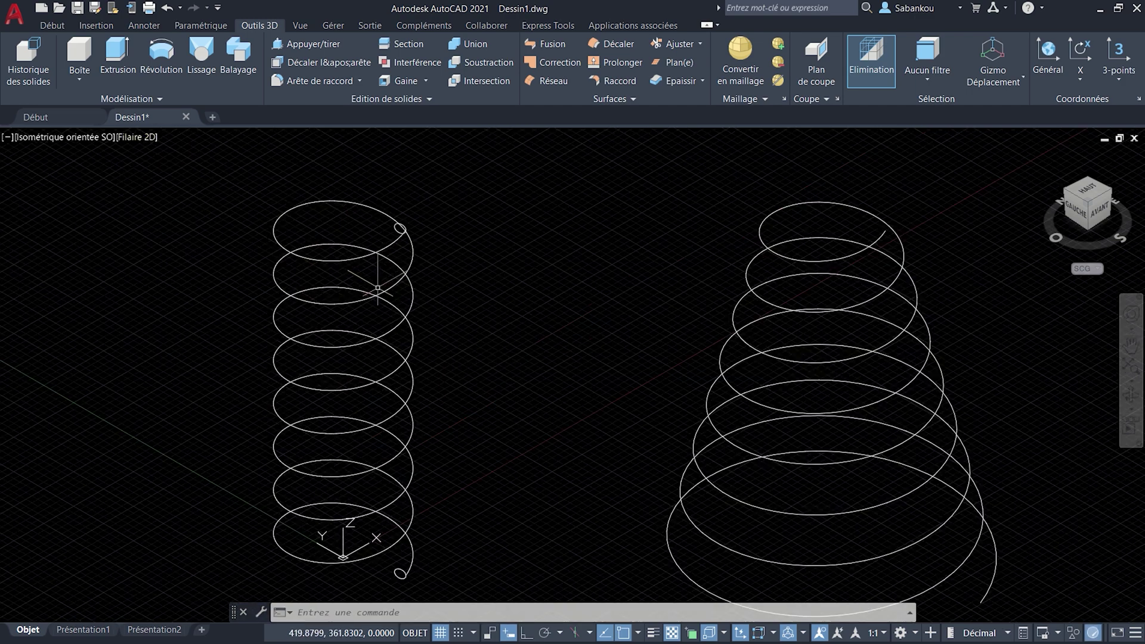
middle_drag(378, 288, 442, 276)
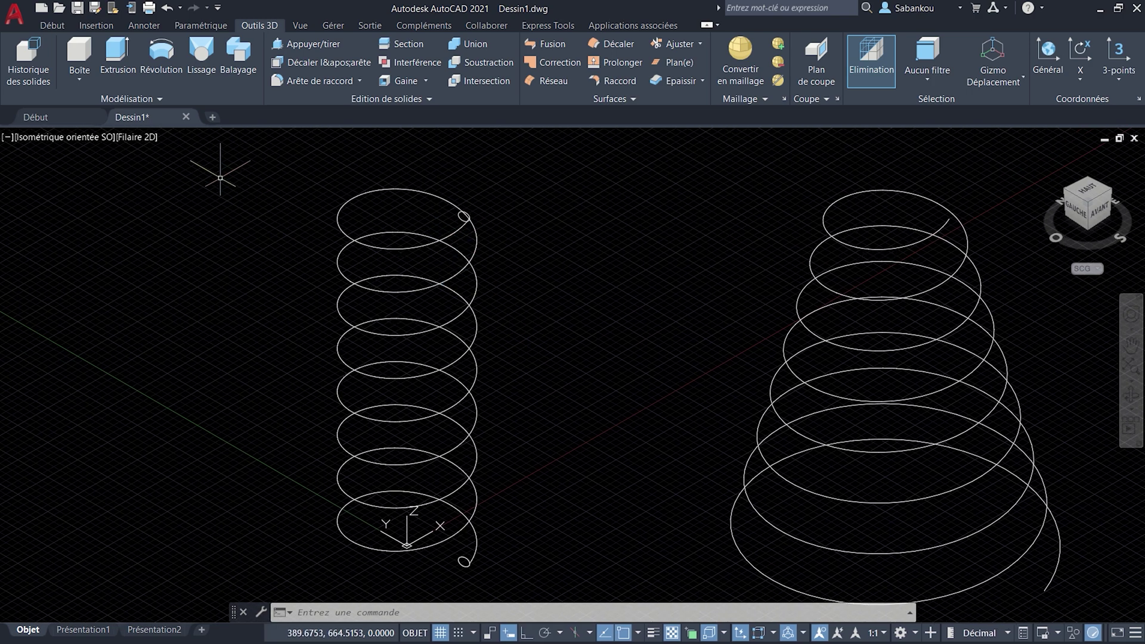
Step: Switch the visual style to Realistic shading
click(147, 137)
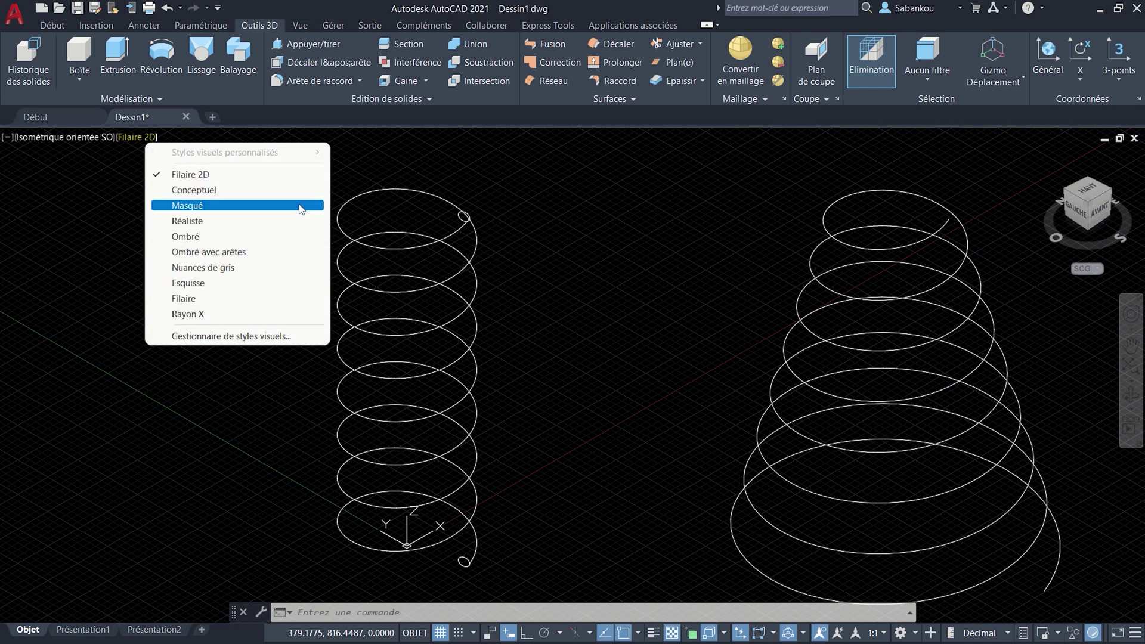
click(238, 221)
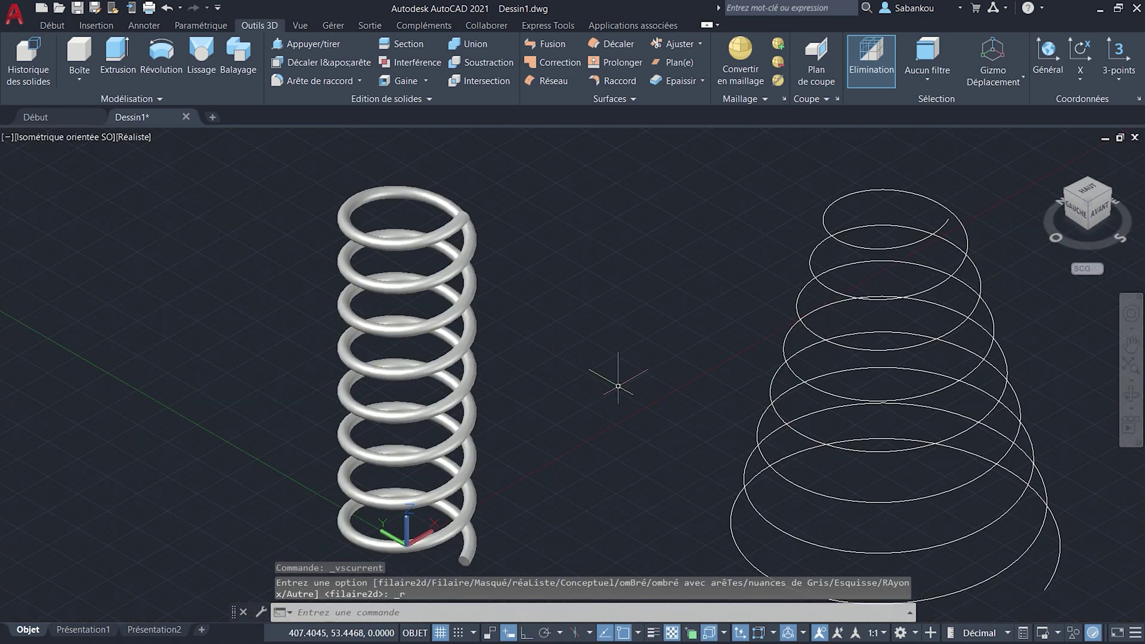
middle_drag(559, 433, 608, 386)
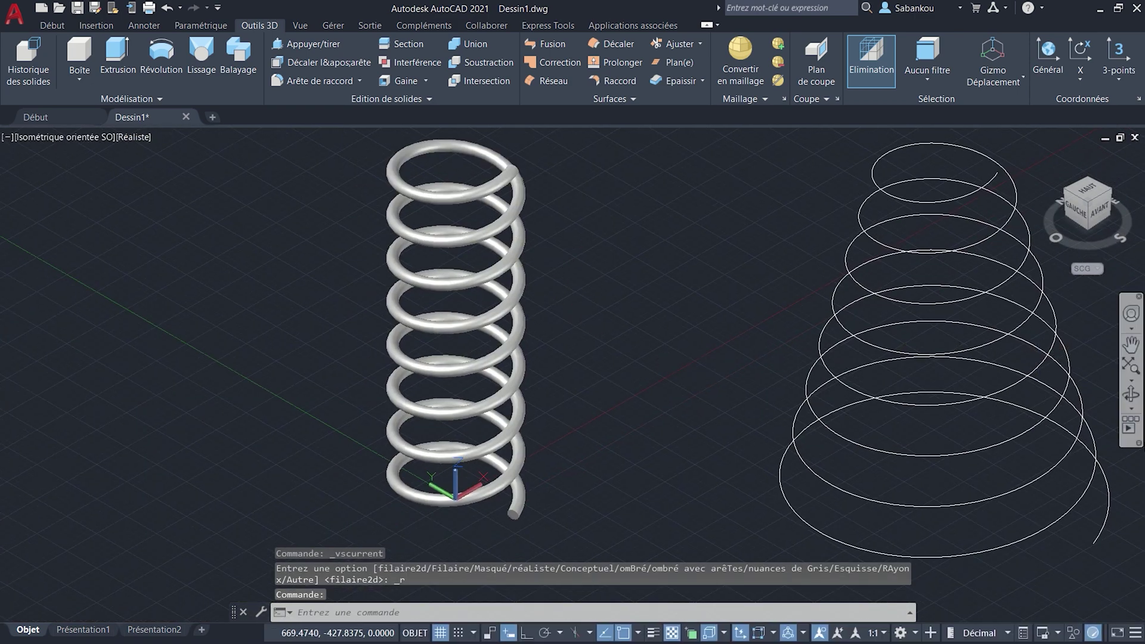
Step: Orbit around the springs from side, low and top angles to inspect them
click(1129, 395)
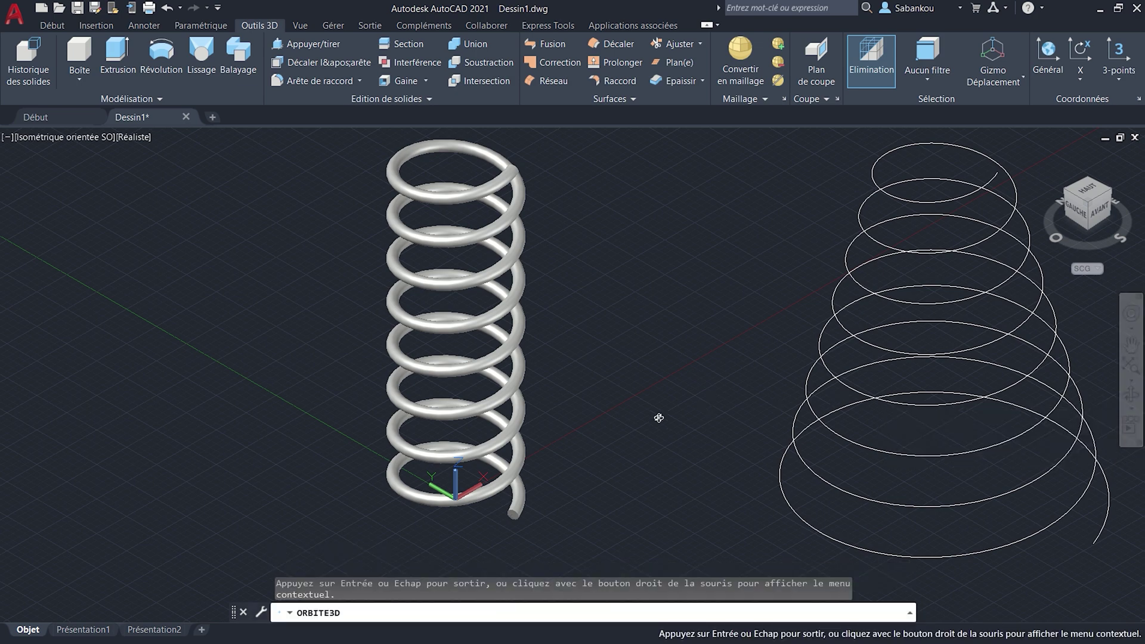
mouse_move(641, 422)
mouse_down()
mouse_move(736, 425)
mouse_move(808, 356)
mouse_move(703, 386)
mouse_move(596, 281)
mouse_move(607, 341)
mouse_move(583, 432)
mouse_move(660, 333)
mouse_move(603, 351)
mouse_move(583, 312)
mouse_move(627, 321)
mouse_up()
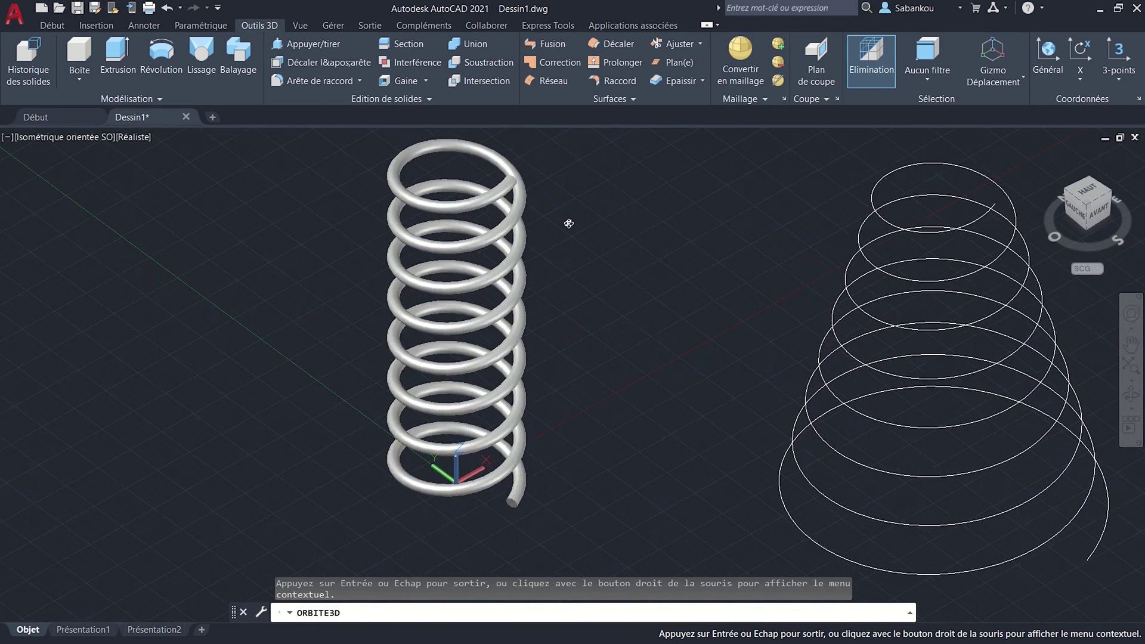
mouse_move(568, 223)
mouse_down()
mouse_move(639, 248)
mouse_move(582, 341)
mouse_up()
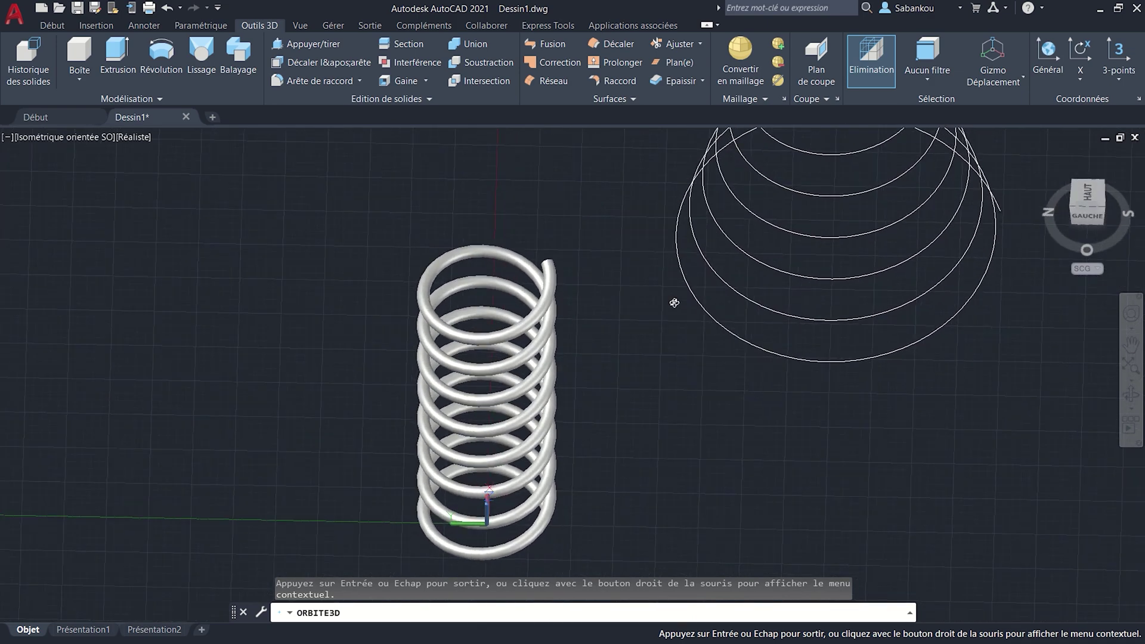
mouse_move(658, 469)
mouse_down()
mouse_move(650, 306)
mouse_move(667, 442)
mouse_move(678, 309)
mouse_move(653, 346)
mouse_move(657, 391)
mouse_move(731, 475)
mouse_up()
mouse_move(675, 261)
mouse_down()
mouse_move(647, 456)
mouse_move(608, 440)
mouse_move(654, 333)
mouse_move(573, 363)
mouse_move(634, 348)
mouse_up()
middle_drag(634, 348, 542, 371)
drag(541, 371, 601, 361)
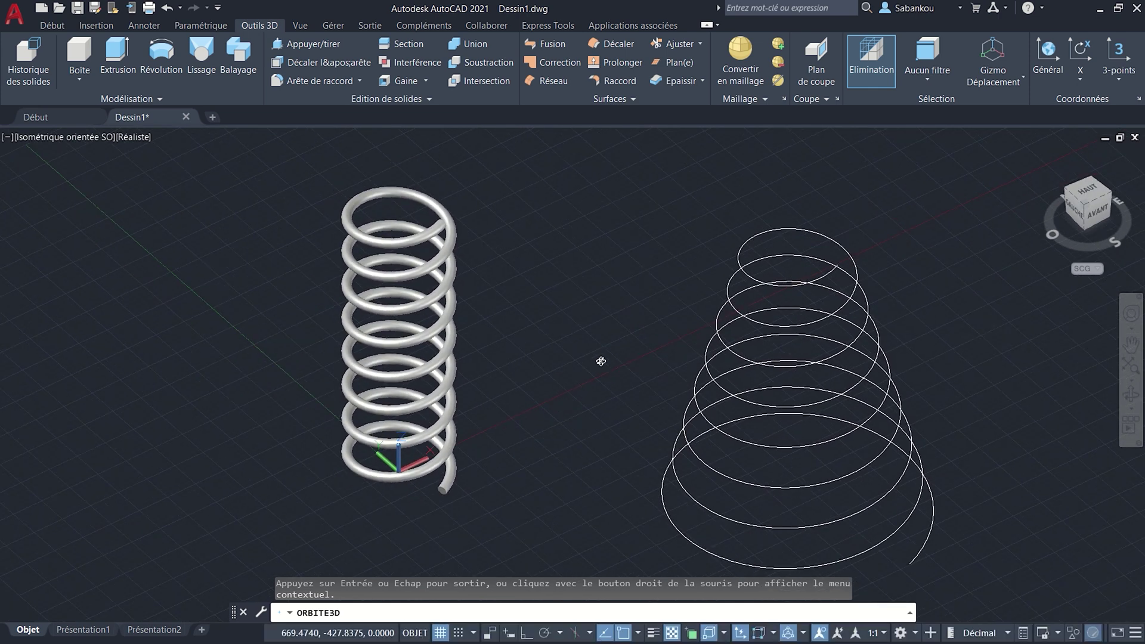
key(Escape)
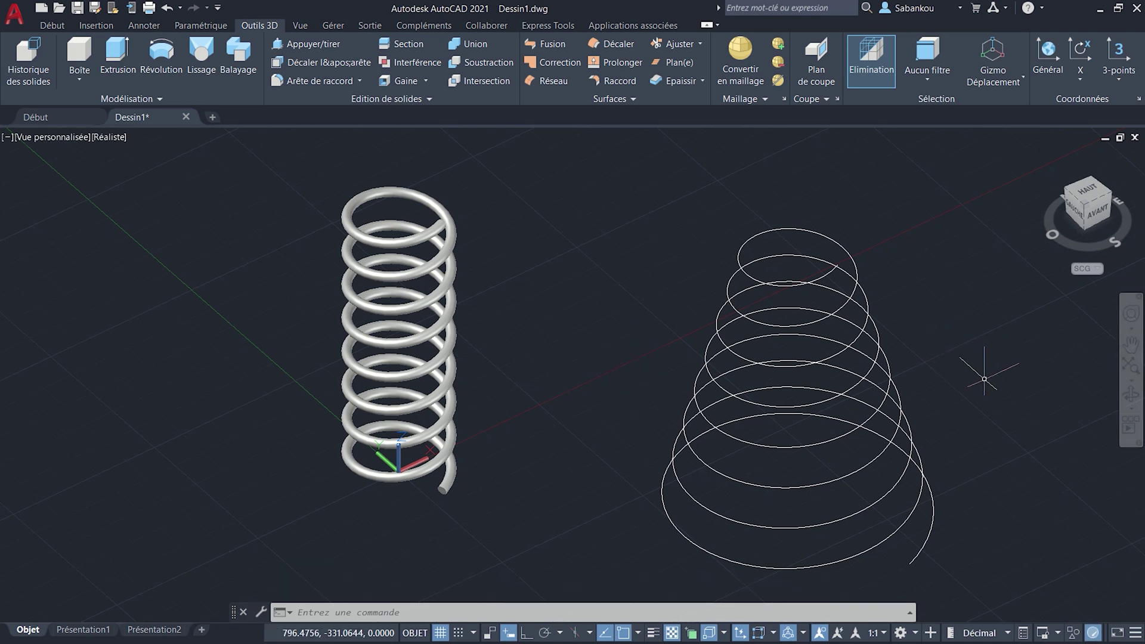
Step: Draw another diameter-15 circle with CER, centred in front of the springs
text(CE)
text(R)
key(Return)
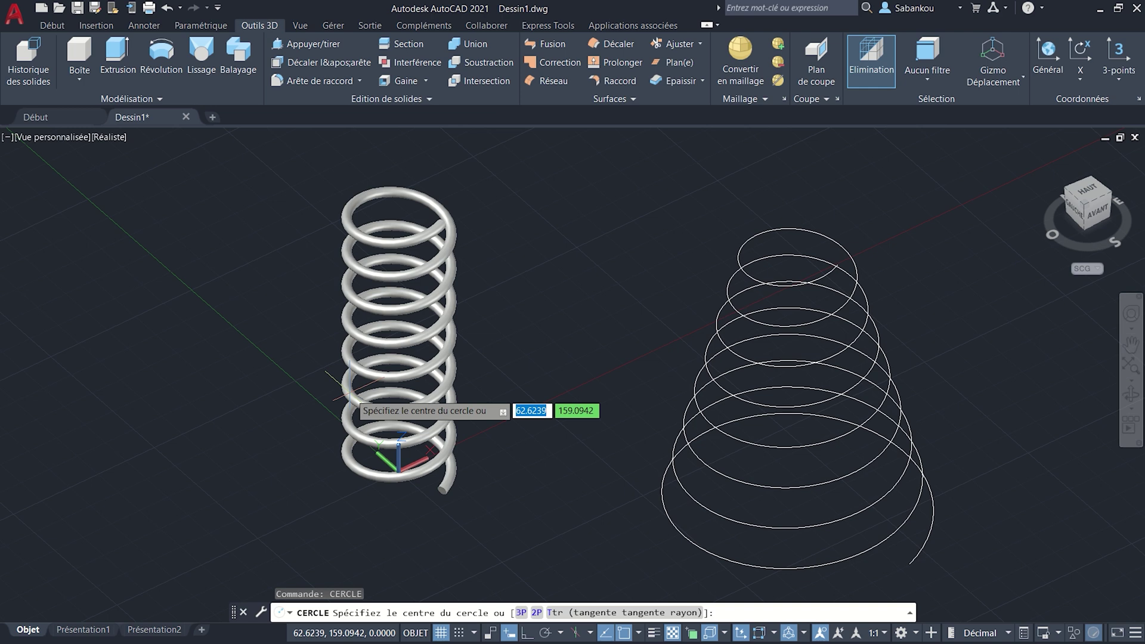
click(546, 504)
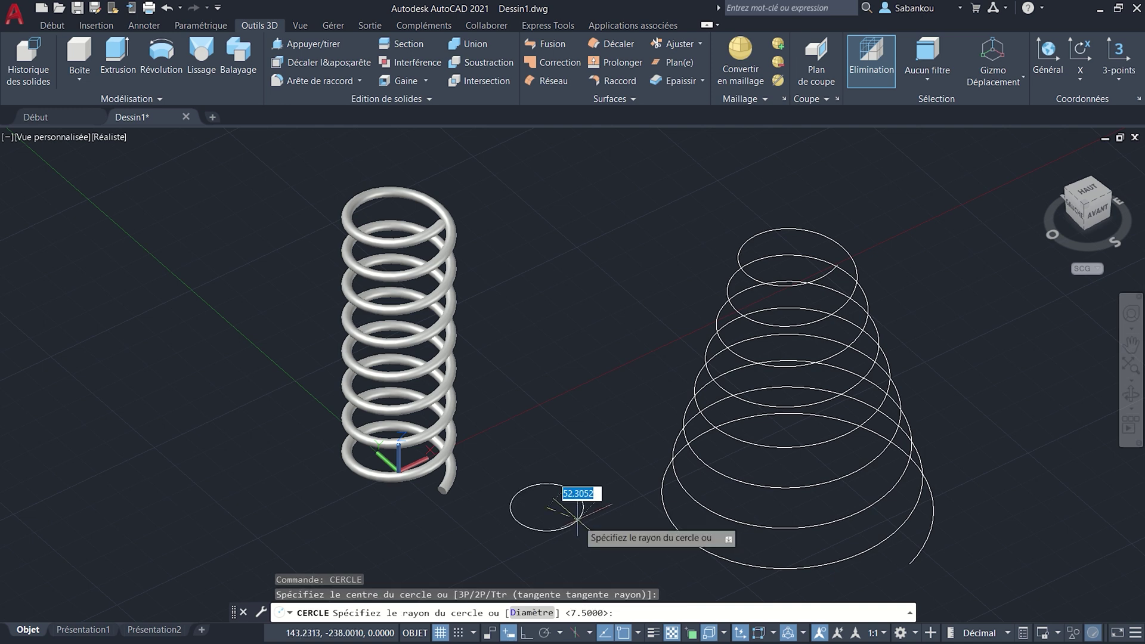
click(545, 614)
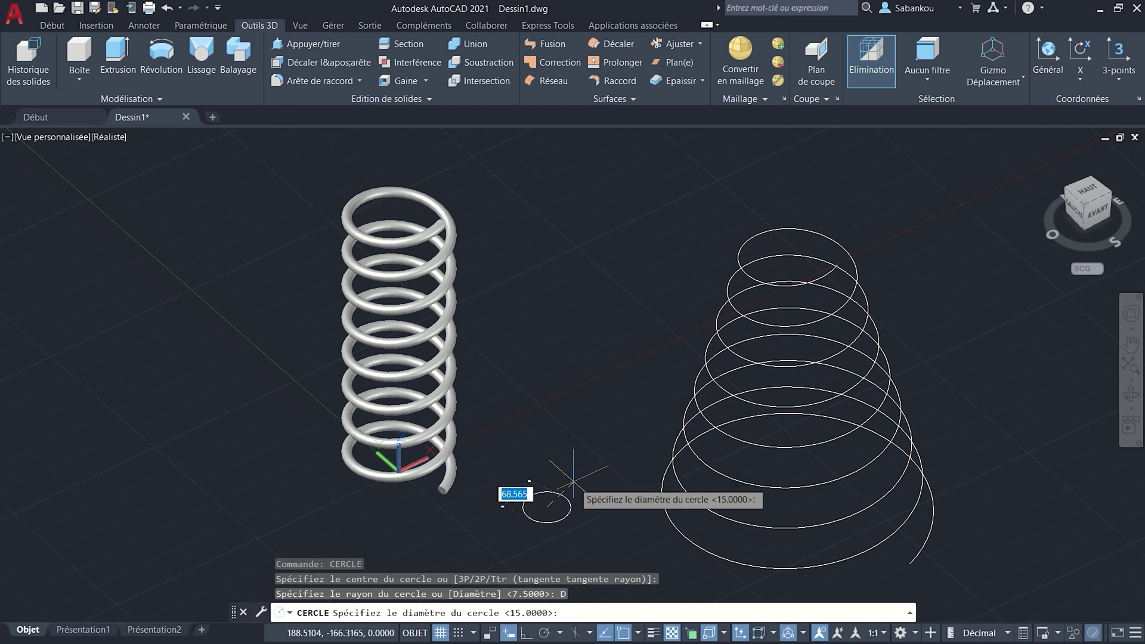
text(1)
key(Return)
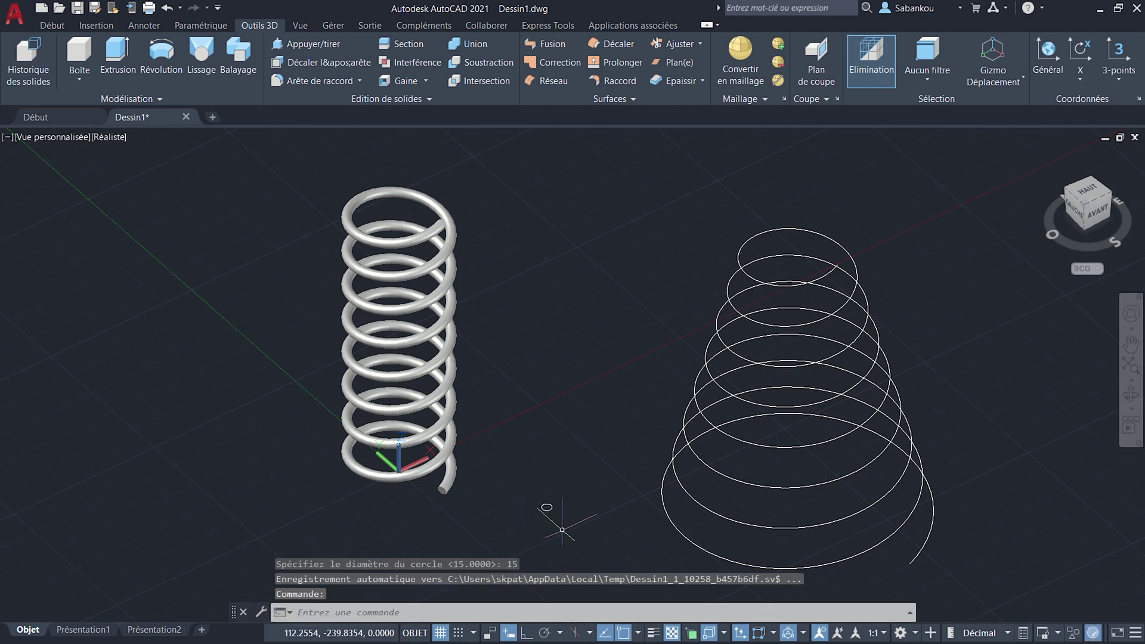
scroll(568, 509, up, 2)
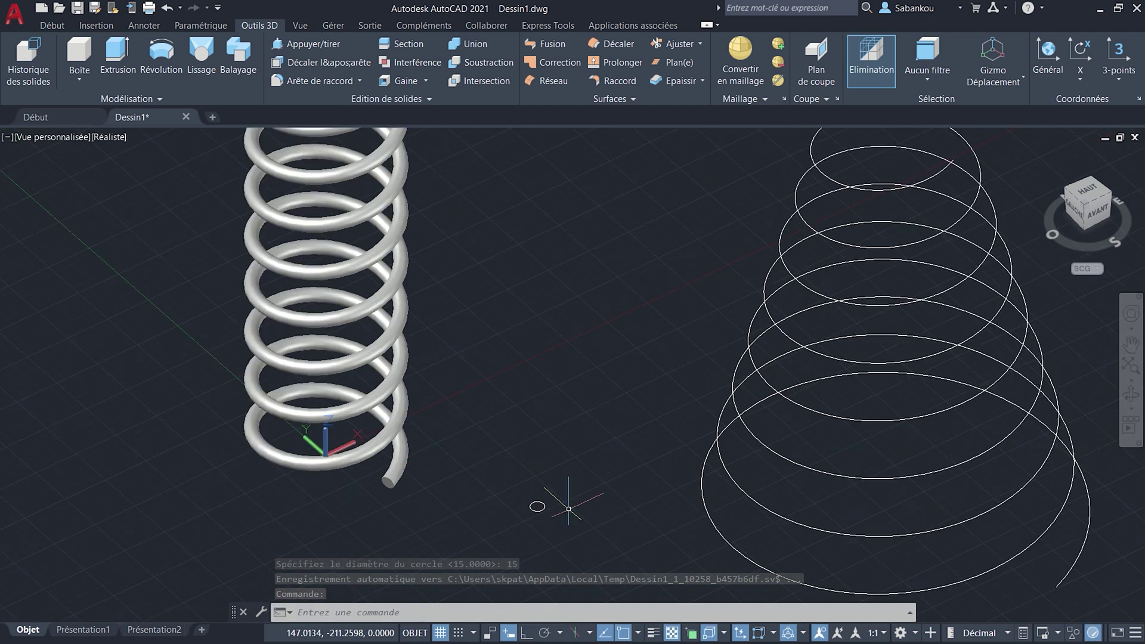
scroll(569, 509, down, 1)
scroll(525, 486, down, 1)
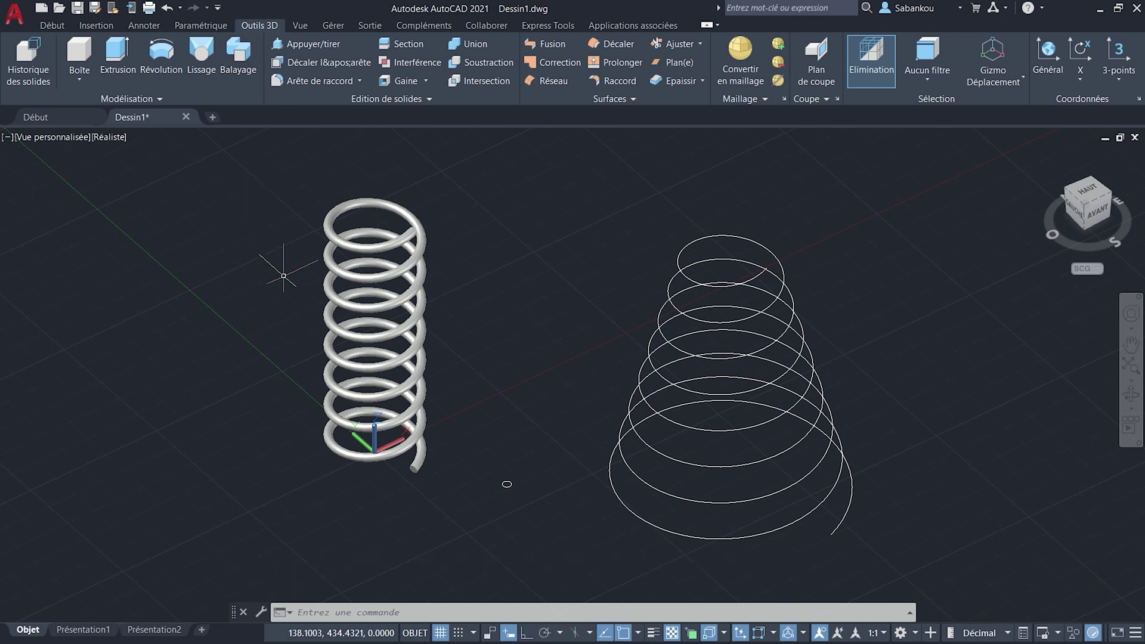
Step: Sweep (Balayage) the new circle along the conical helix
click(239, 56)
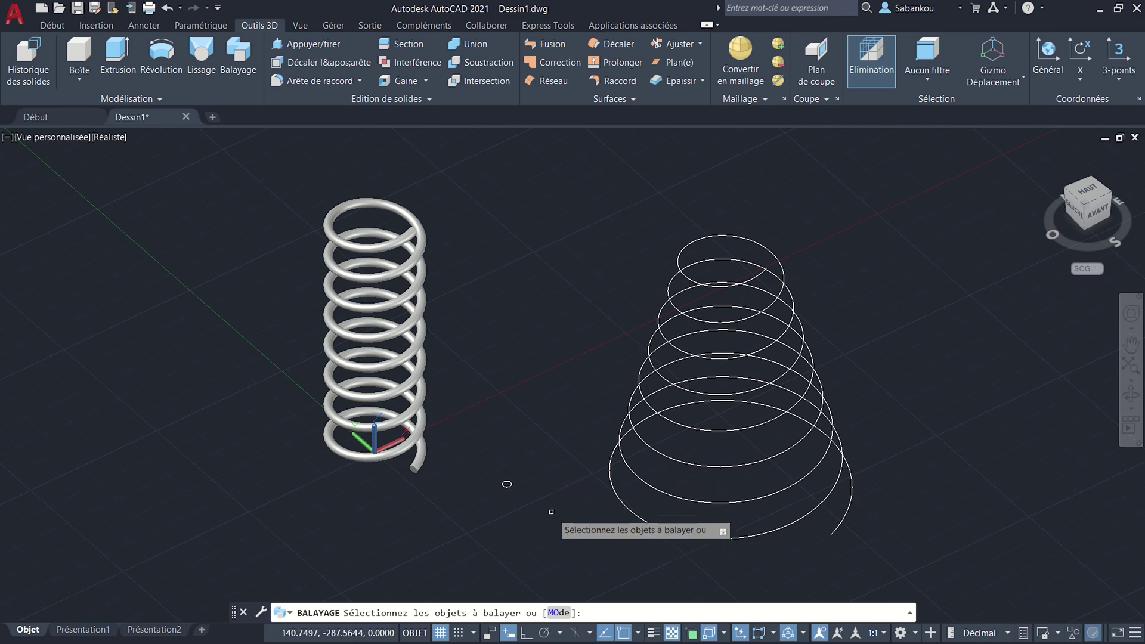
click(527, 498)
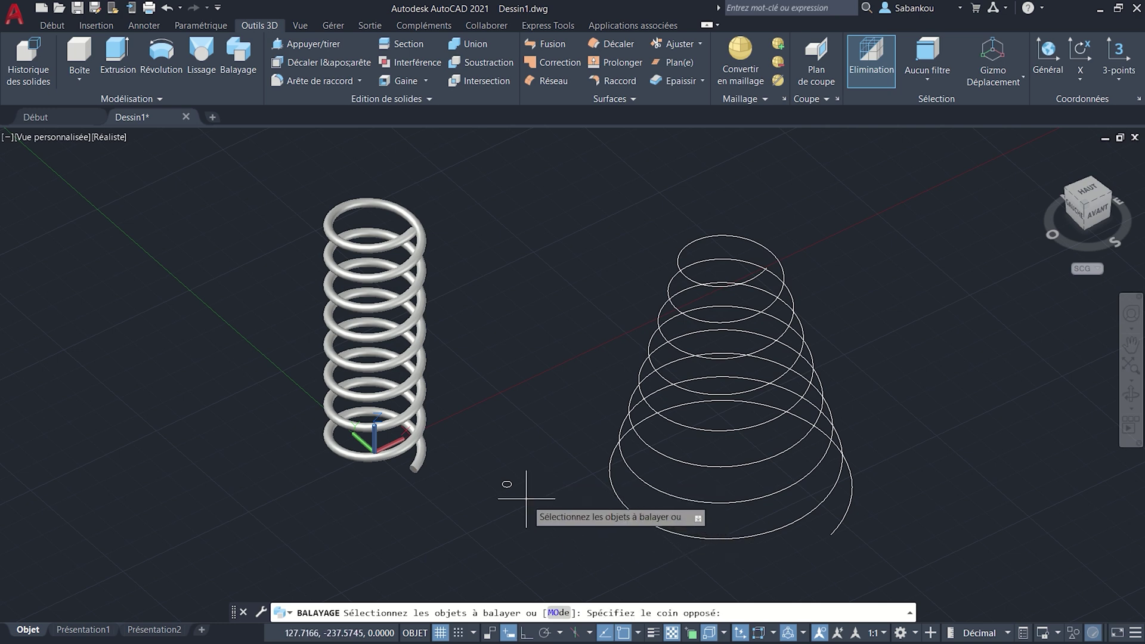
click(488, 461)
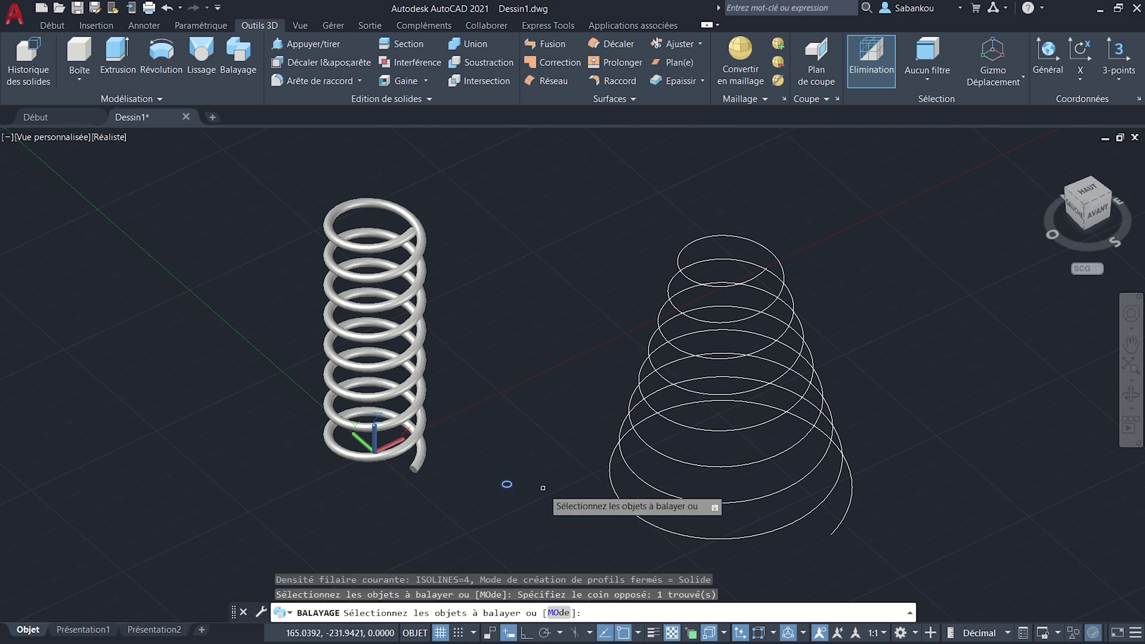
key(Return)
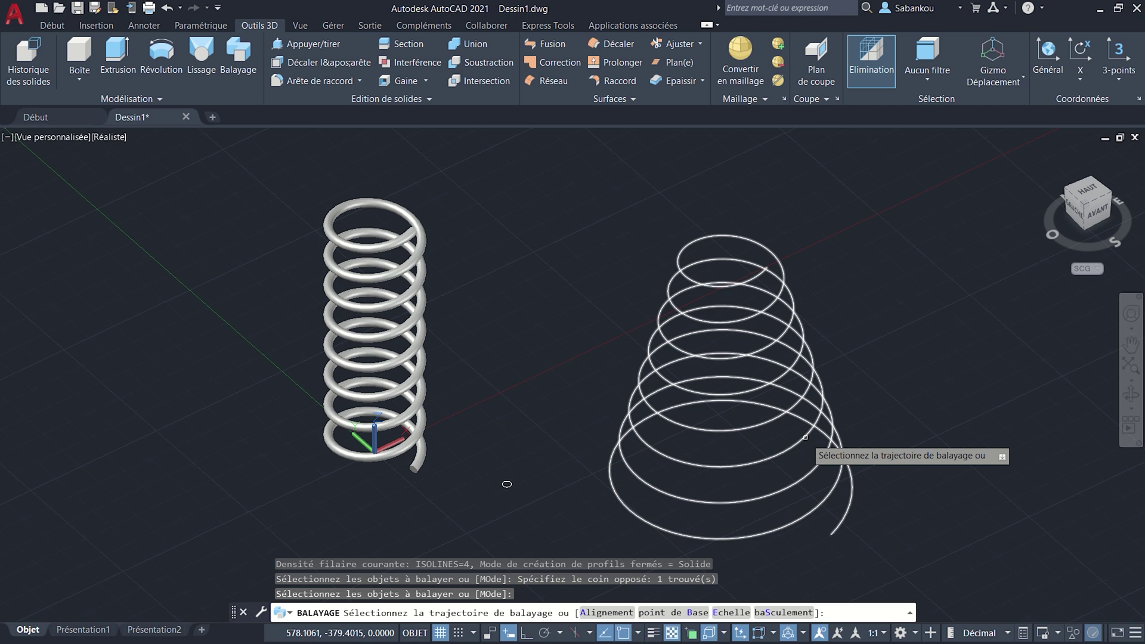
click(806, 437)
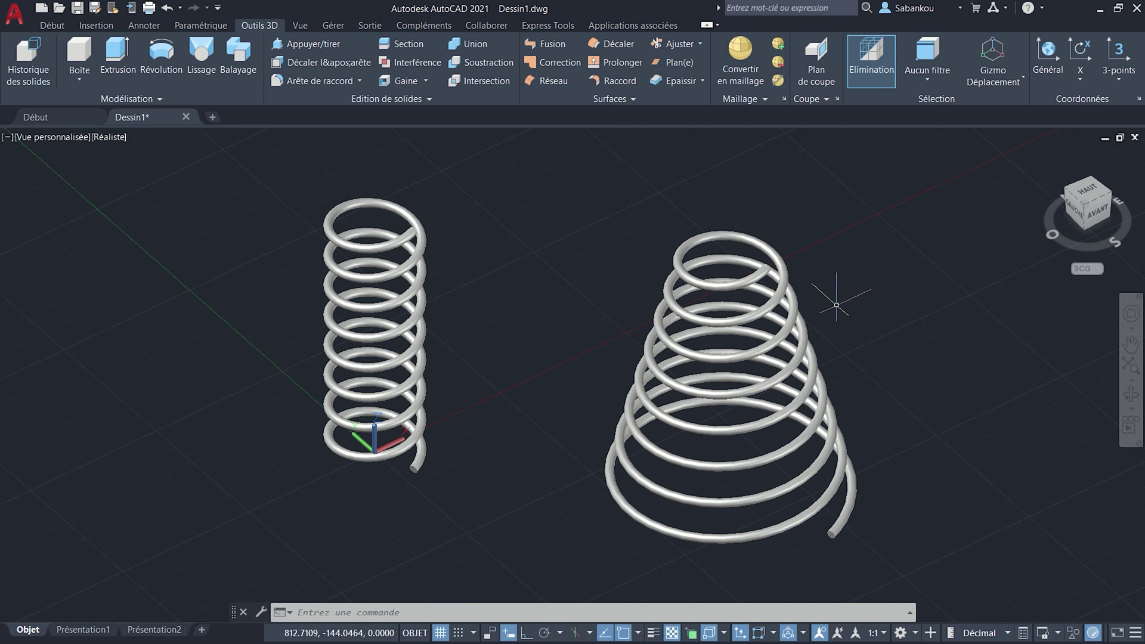
click(1131, 397)
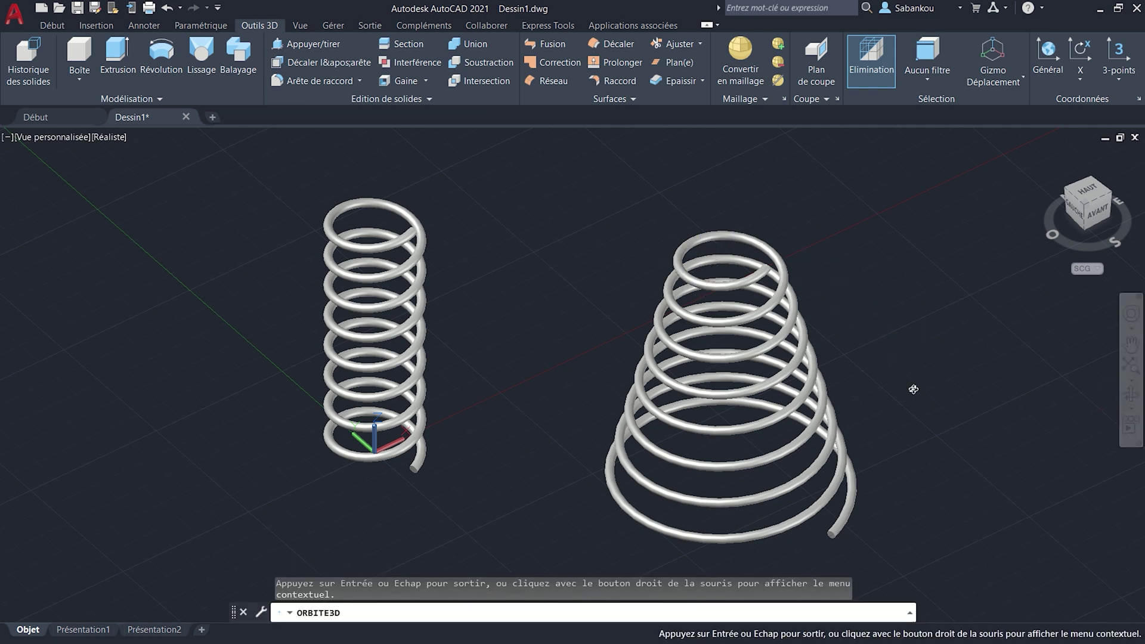
Step: Orbit to an elevated view over the cylindrical and conical springs
mouse_move(834, 257)
mouse_down()
mouse_move(795, 267)
mouse_move(822, 272)
mouse_move(835, 209)
mouse_move(601, 429)
mouse_move(577, 389)
mouse_move(590, 312)
mouse_move(517, 326)
mouse_move(555, 358)
mouse_move(658, 395)
mouse_move(578, 377)
mouse_move(514, 340)
mouse_move(499, 316)
mouse_move(521, 259)
mouse_move(589, 395)
mouse_move(617, 418)
mouse_move(639, 330)
mouse_move(724, 303)
mouse_move(857, 414)
mouse_move(865, 460)
mouse_up()
mouse_move(606, 329)
mouse_down()
mouse_move(691, 358)
mouse_move(712, 427)
mouse_move(728, 305)
mouse_up()
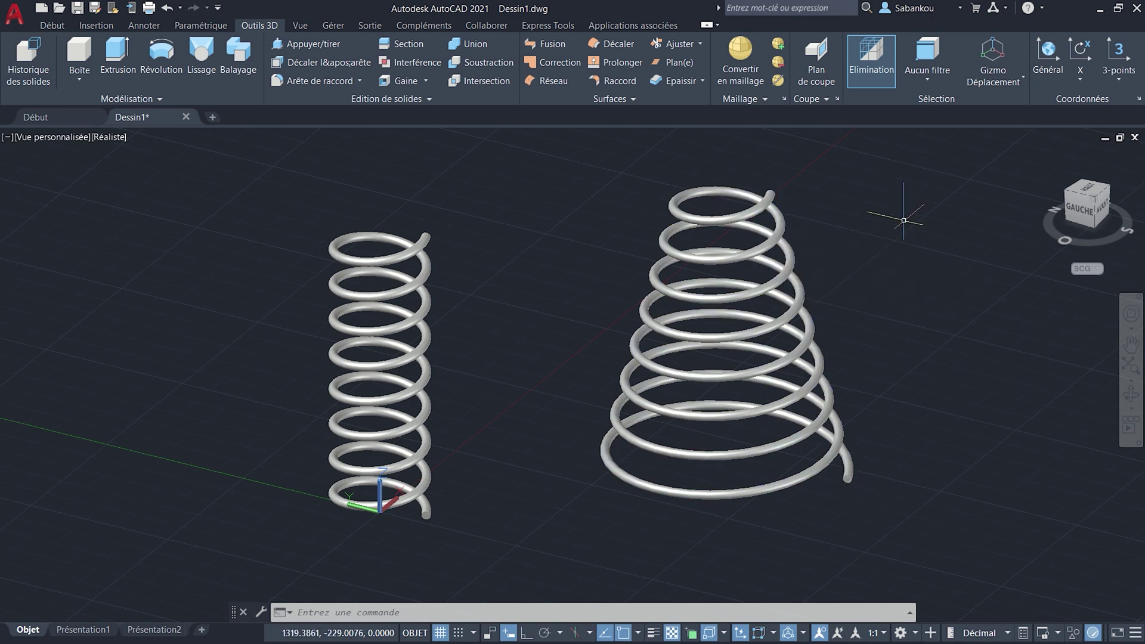
Step: Add the Visualiser tab to the ribbon and switch to it
right_click(831, 23)
mouse_move(878, 70)
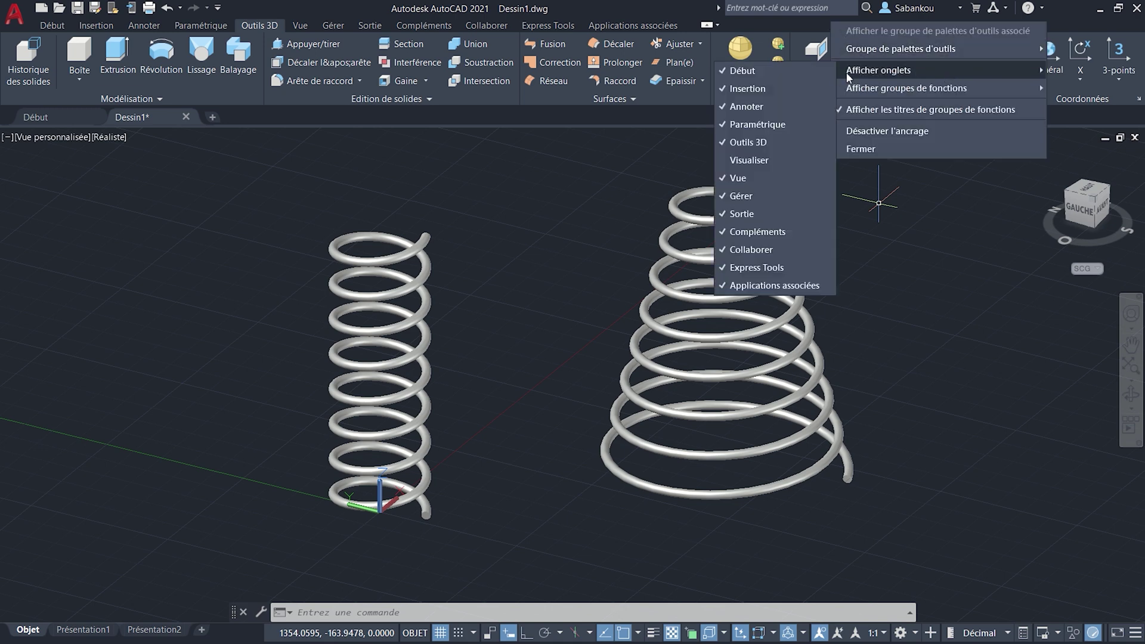
click(797, 157)
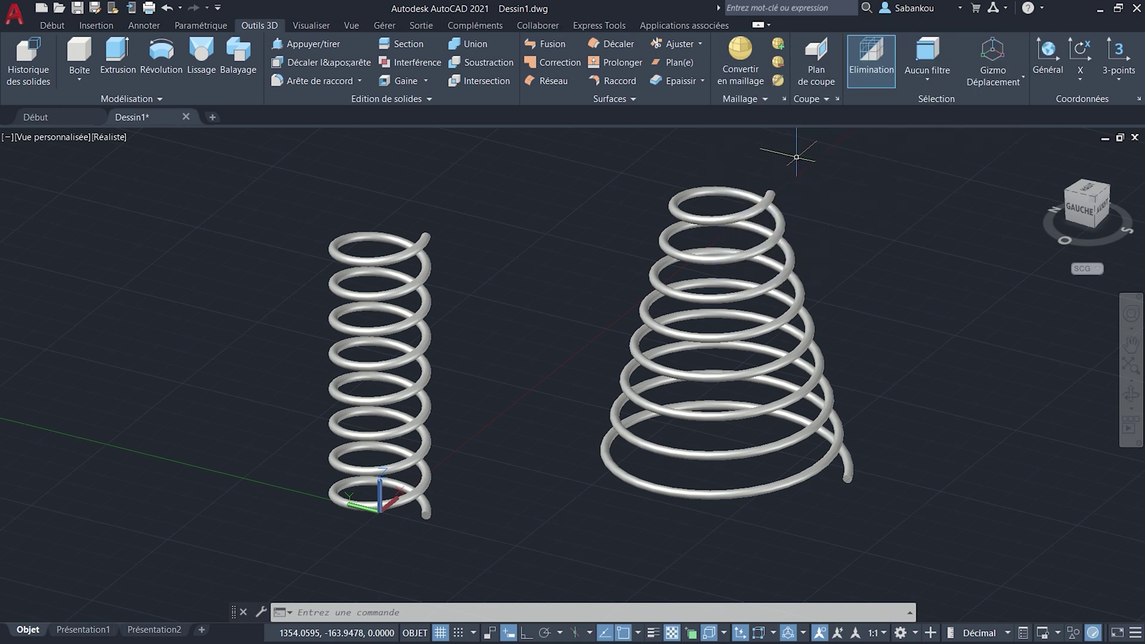
click(326, 23)
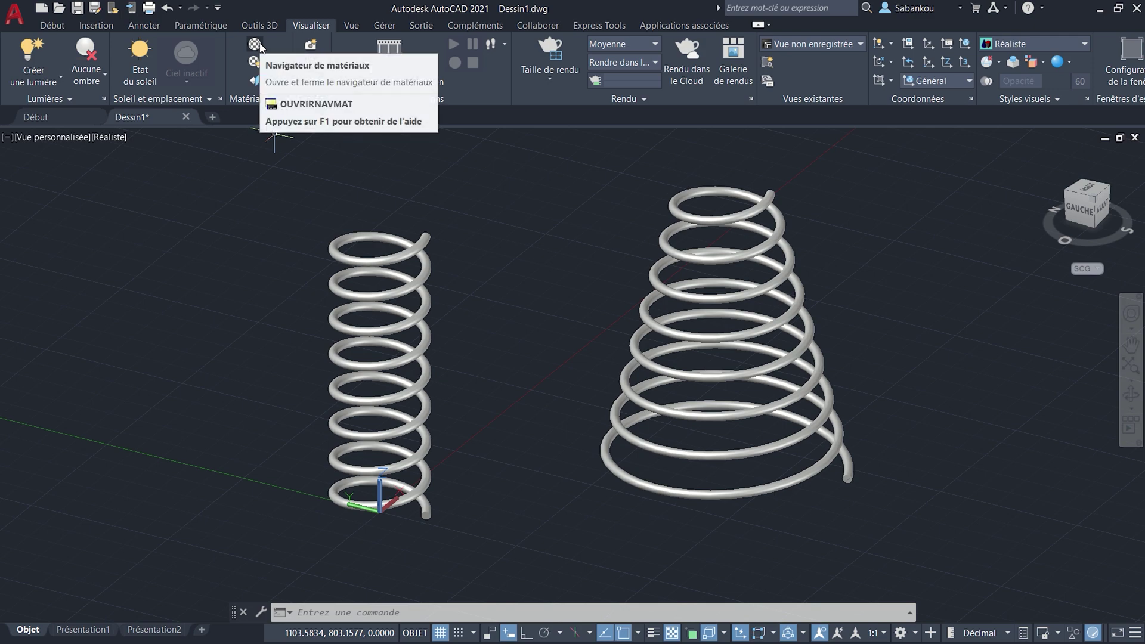
Step: Open the Materials Browser and scroll down through the Autodesk material library
click(257, 45)
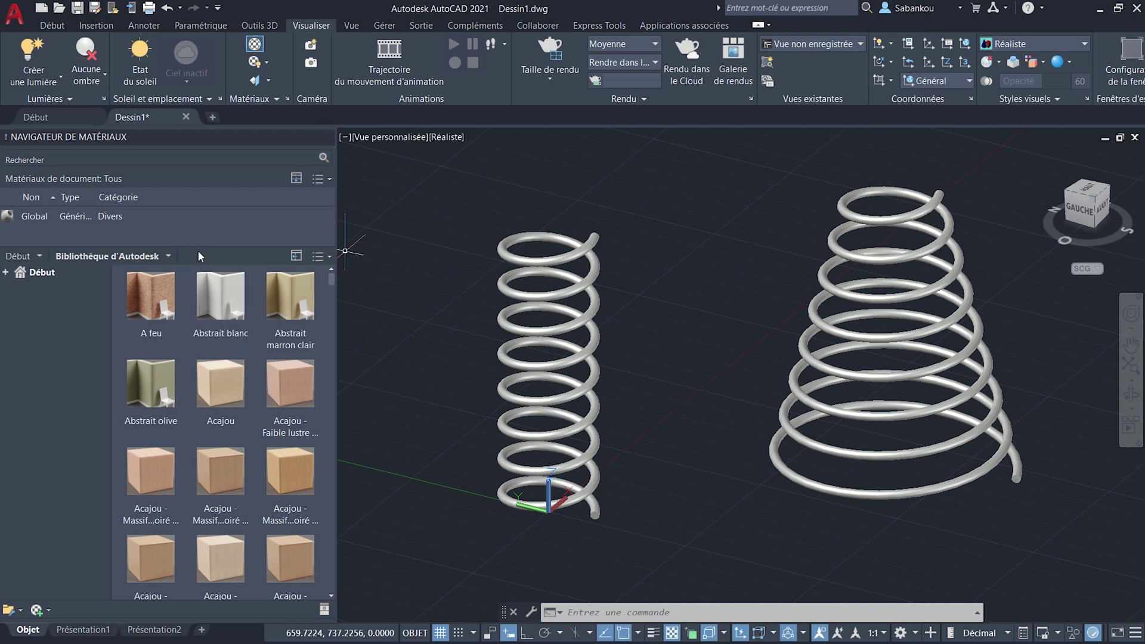
scroll(271, 385, down, 3)
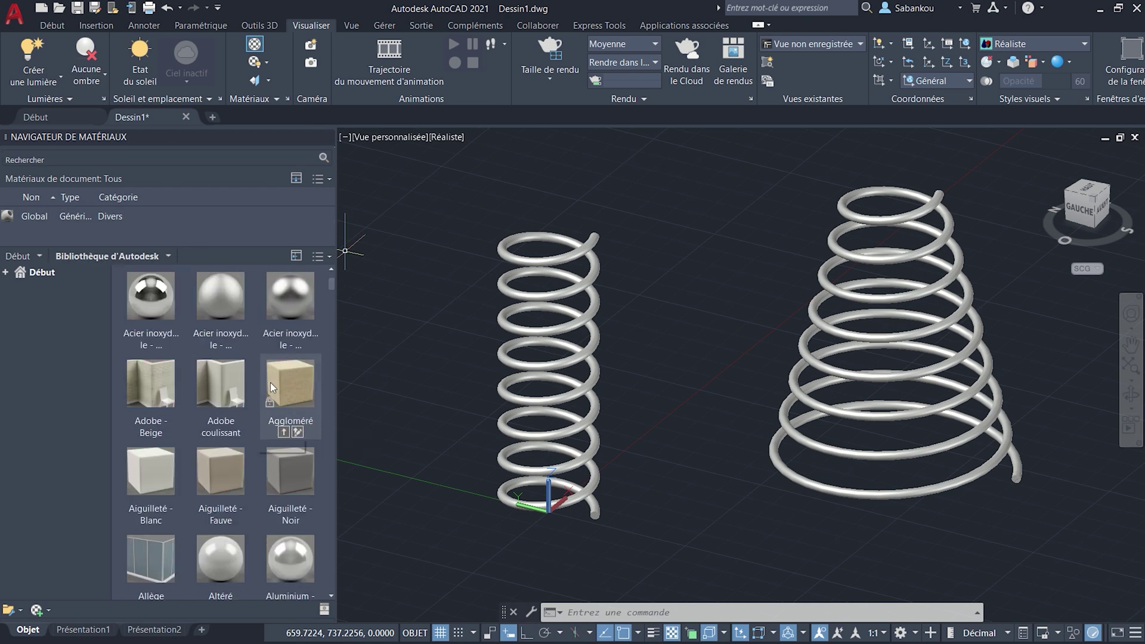
scroll(274, 385, down, 3)
scroll(287, 394, down, 3)
scroll(298, 382, down, 3)
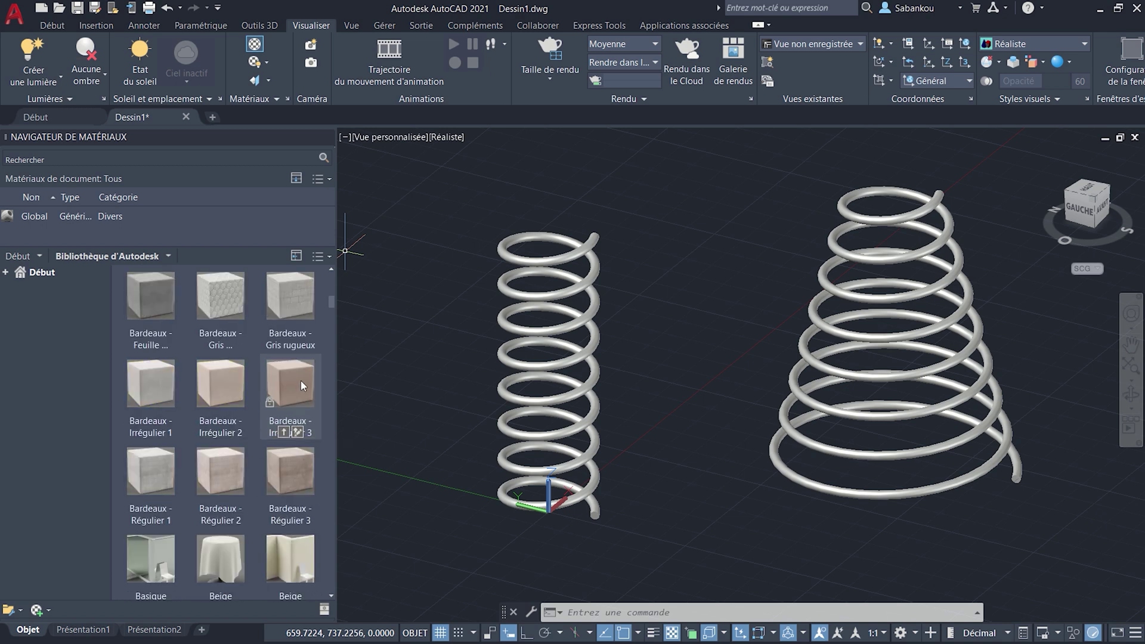
scroll(313, 387, down, 2)
scroll(317, 388, down, 3)
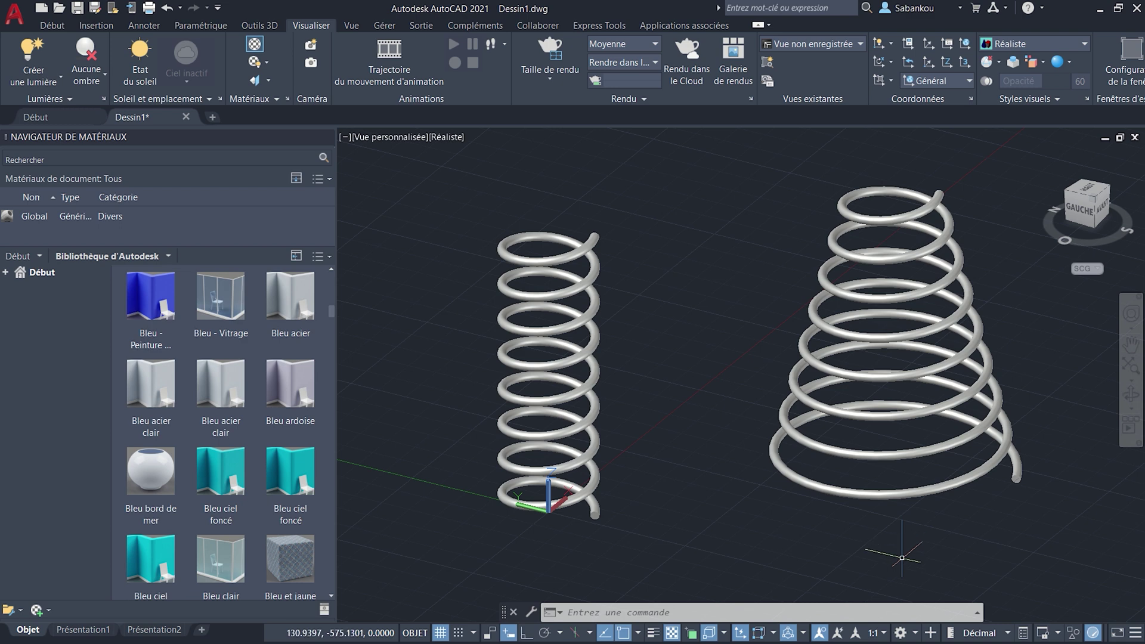
Step: Select both springs and assign them the Acier steel material from the library
click(909, 561)
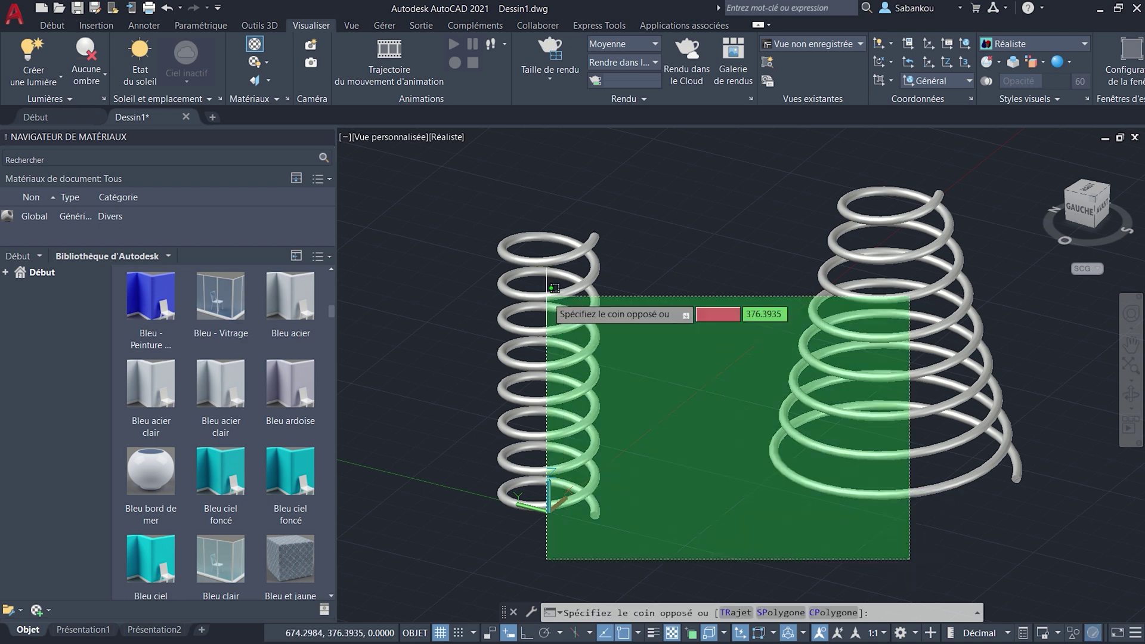
click(543, 293)
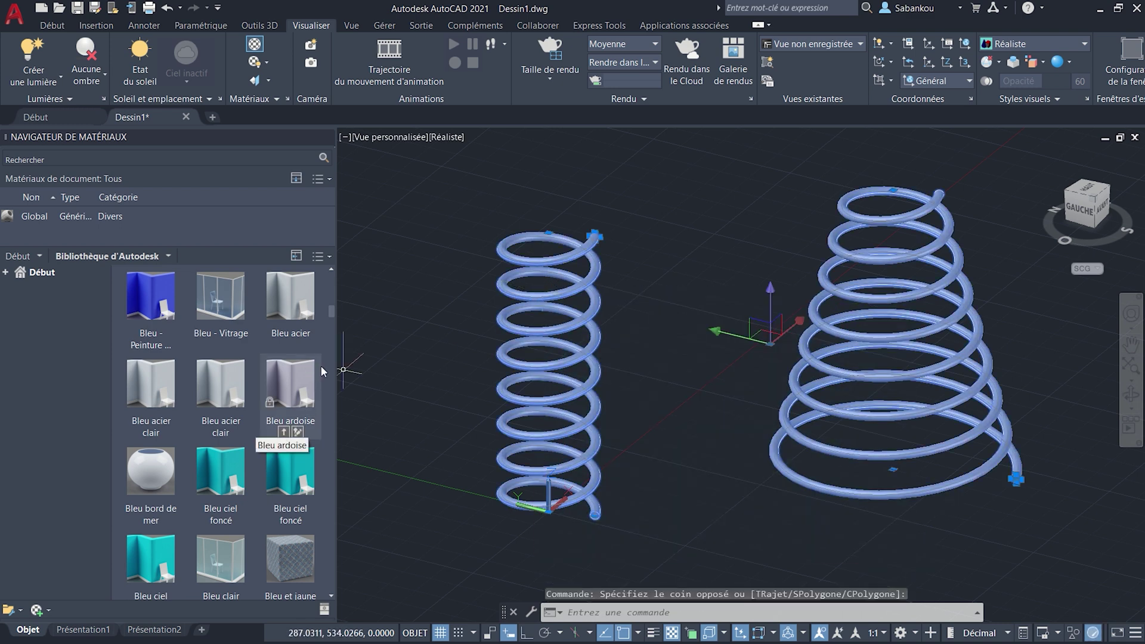
scroll(316, 358, up, 3)
scroll(316, 355, up, 2)
scroll(316, 354, up, 2)
scroll(316, 355, up, 2)
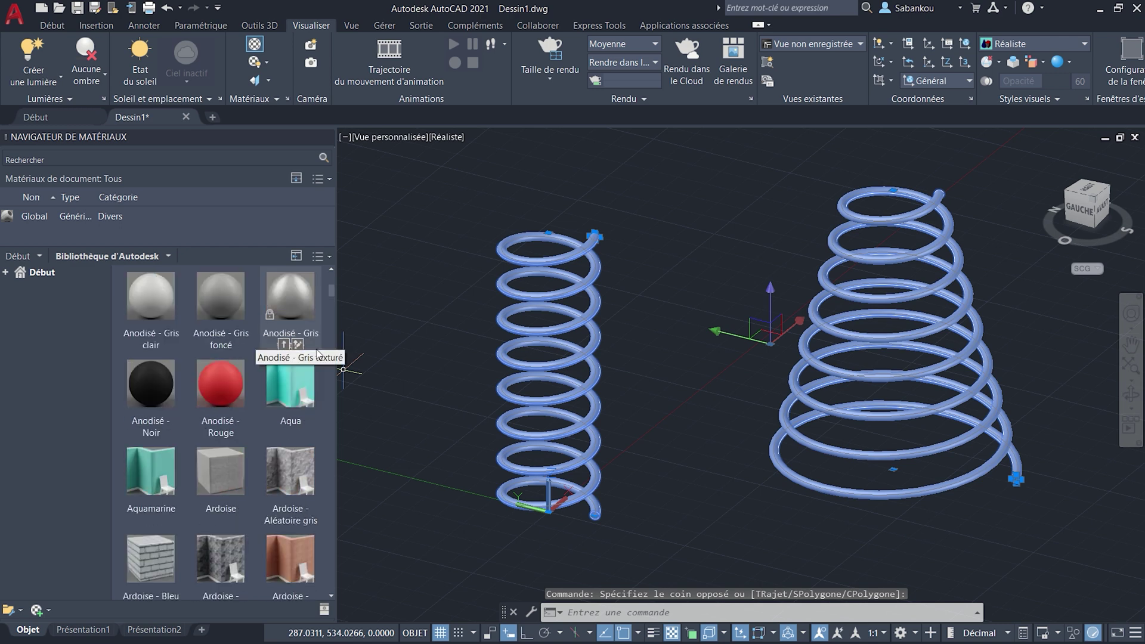
scroll(316, 355, up, 2)
scroll(318, 354, up, 2)
scroll(318, 355, up, 2)
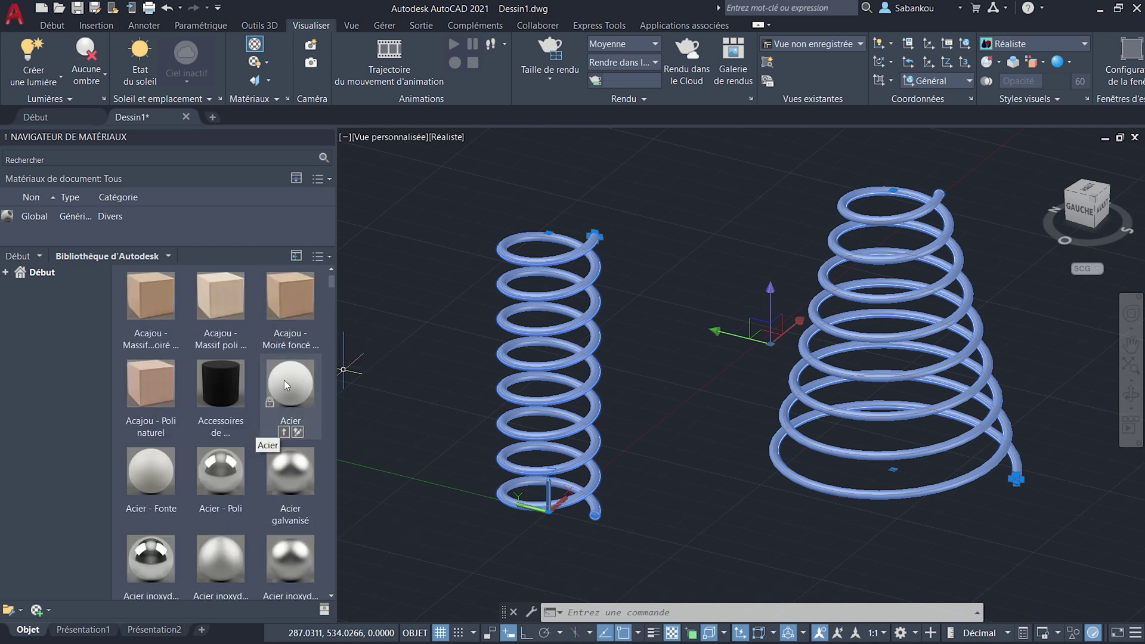
right_click(287, 374)
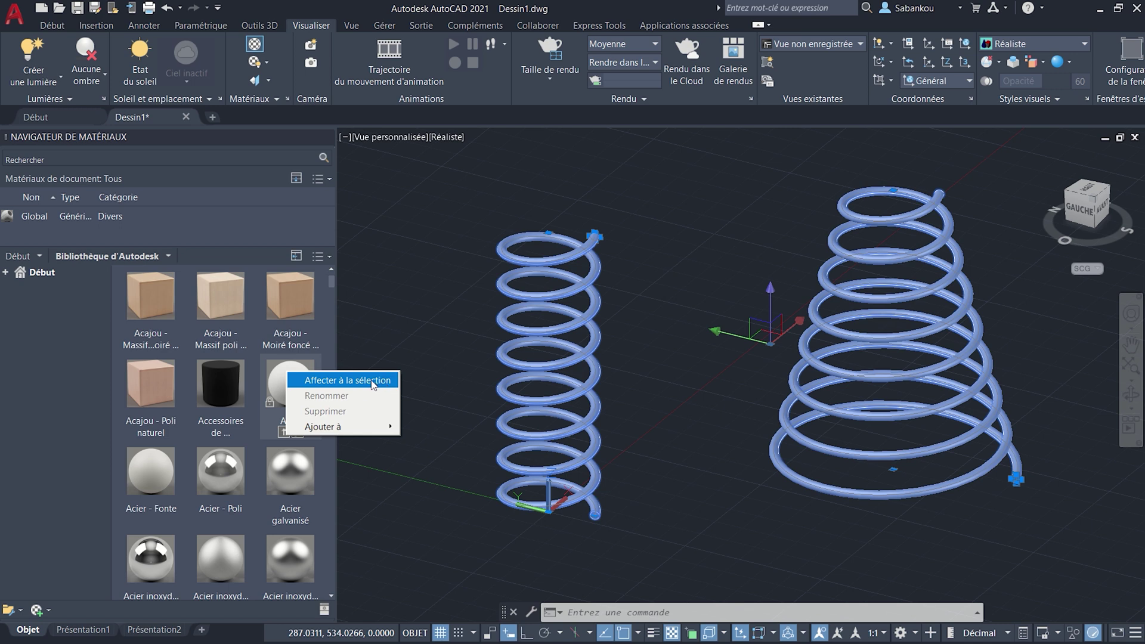
click(372, 385)
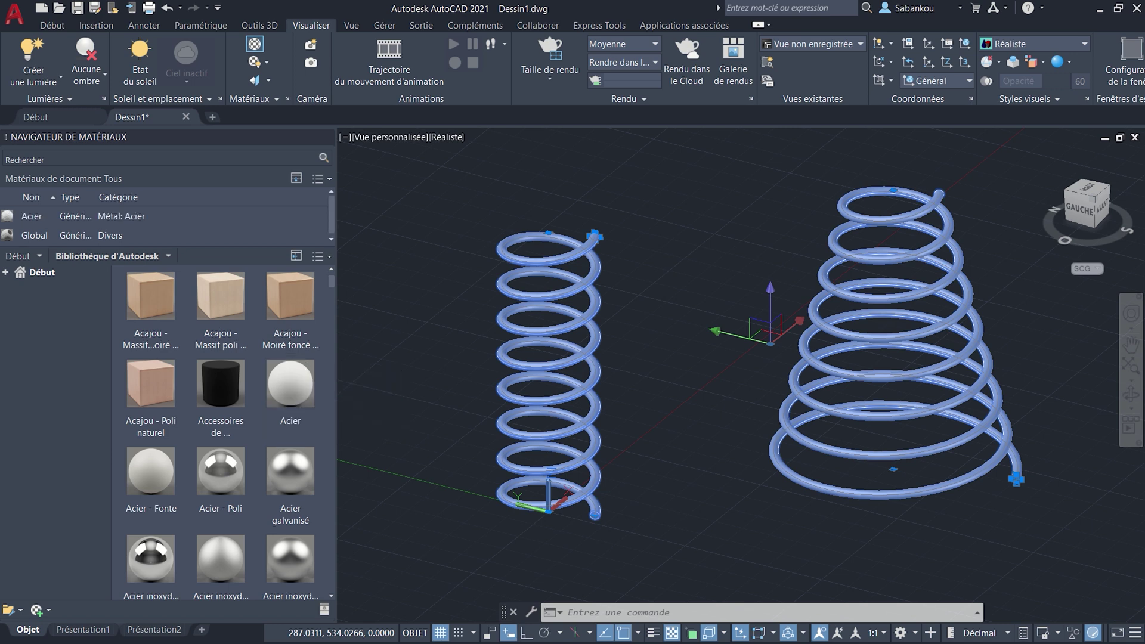
key(Escape)
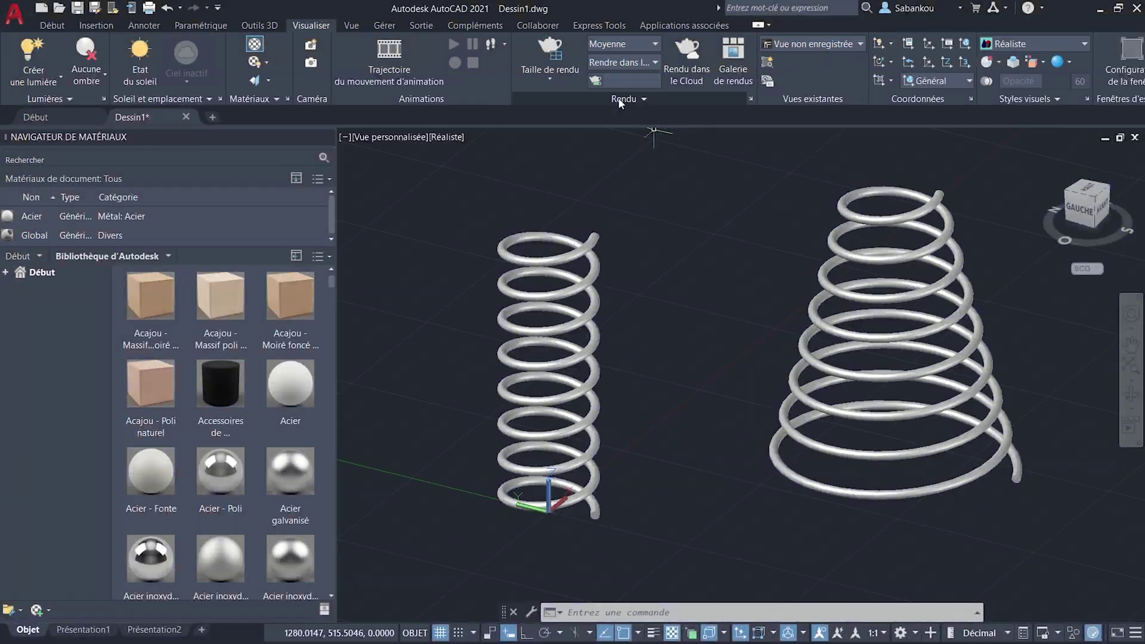
Step: Set the render size to 1920 x 1080 Full HDTV and render the springs
click(570, 82)
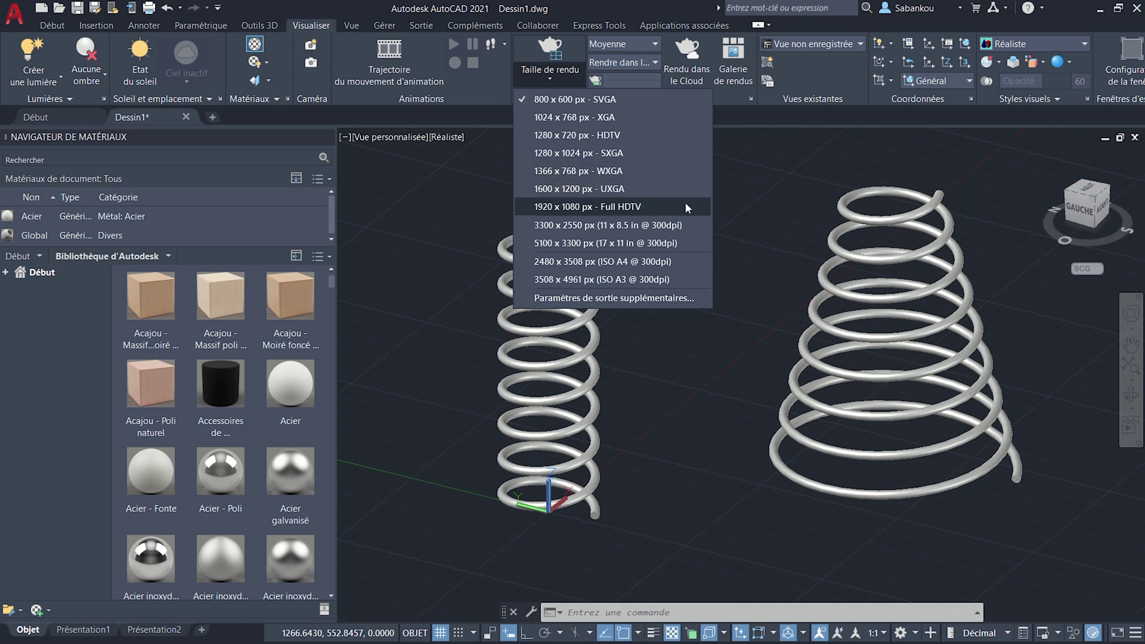
click(687, 207)
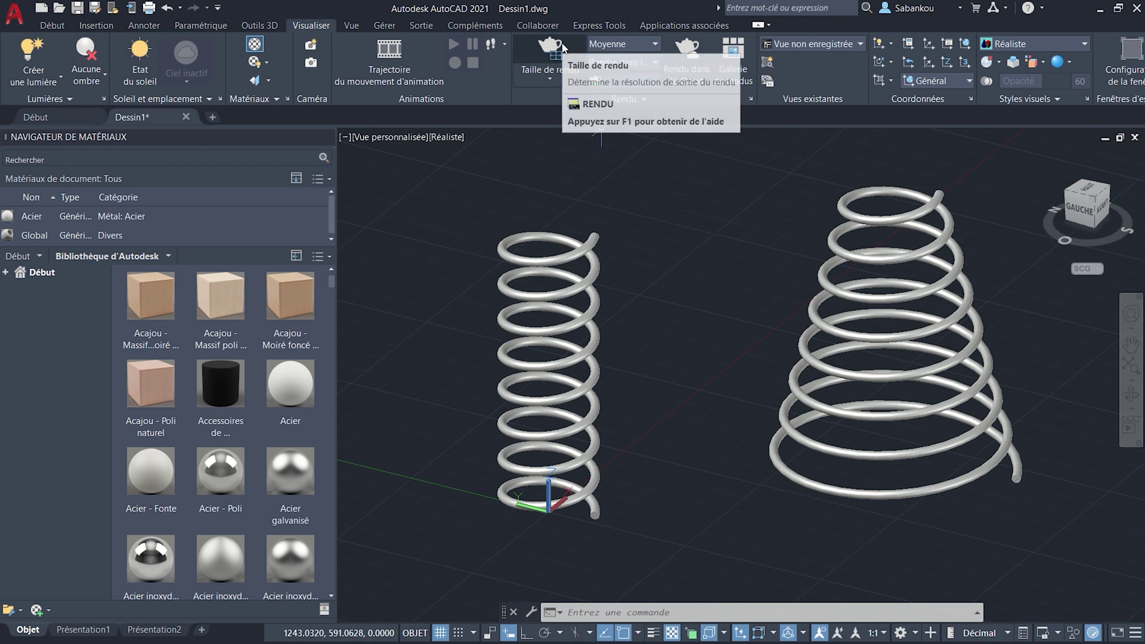
click(562, 47)
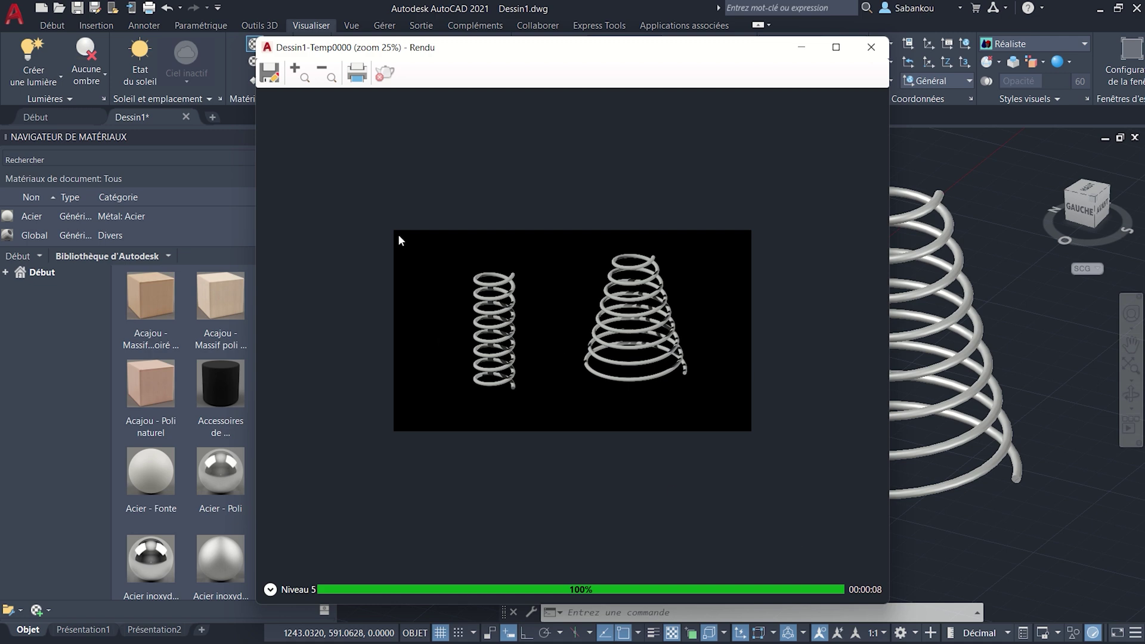
Step: Save the rendered image to the desktop as RESSORT.png at 300 dpi
click(270, 72)
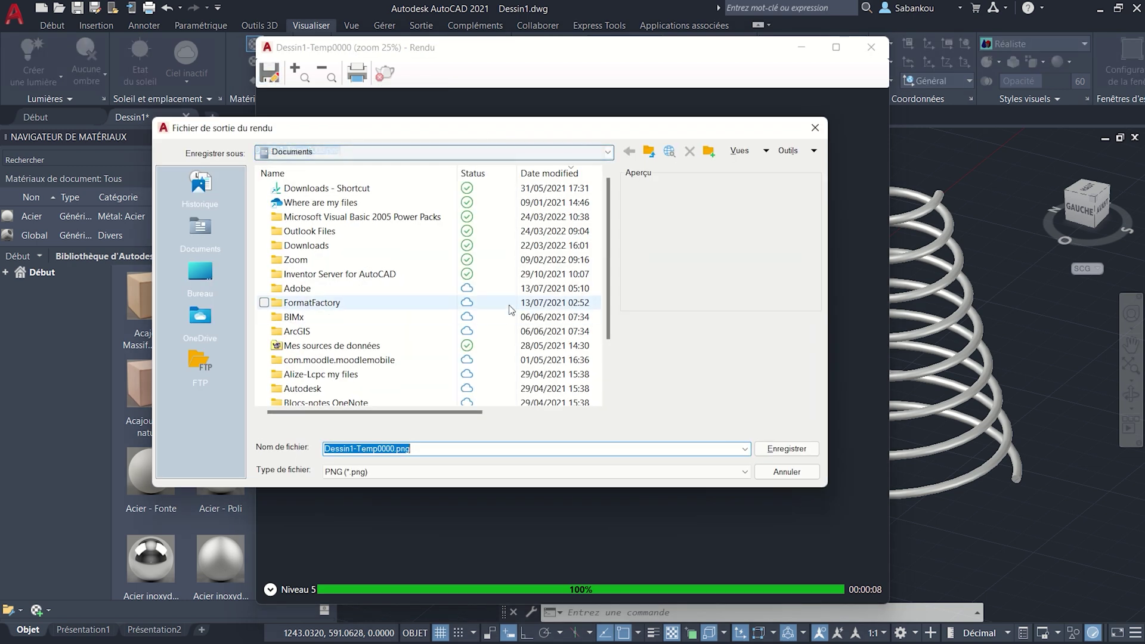
click(201, 274)
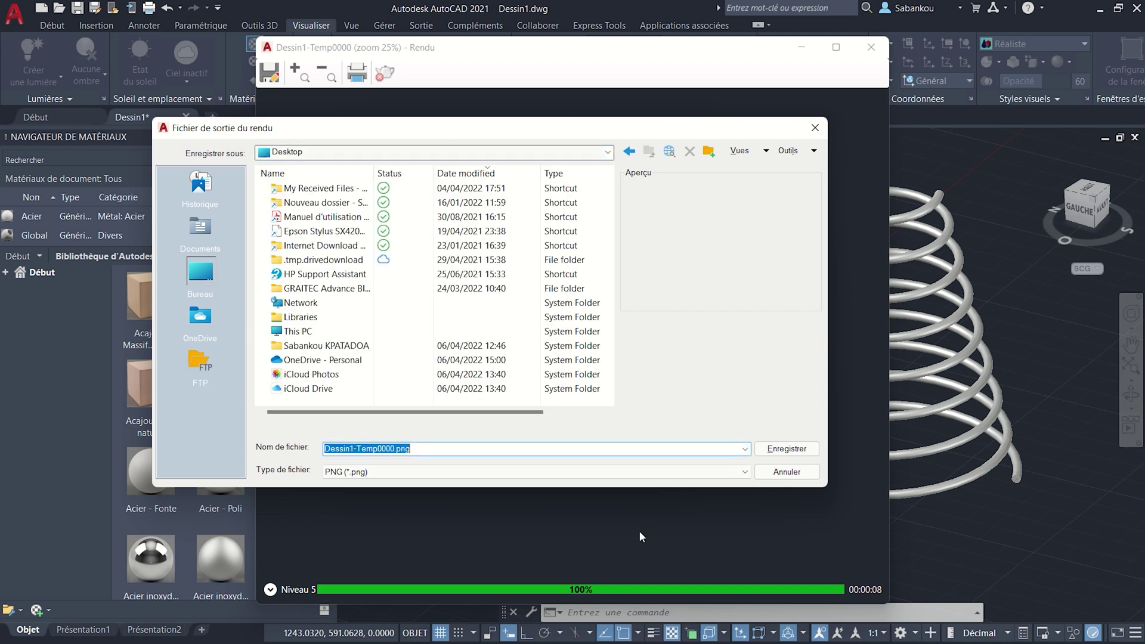
text(RE)
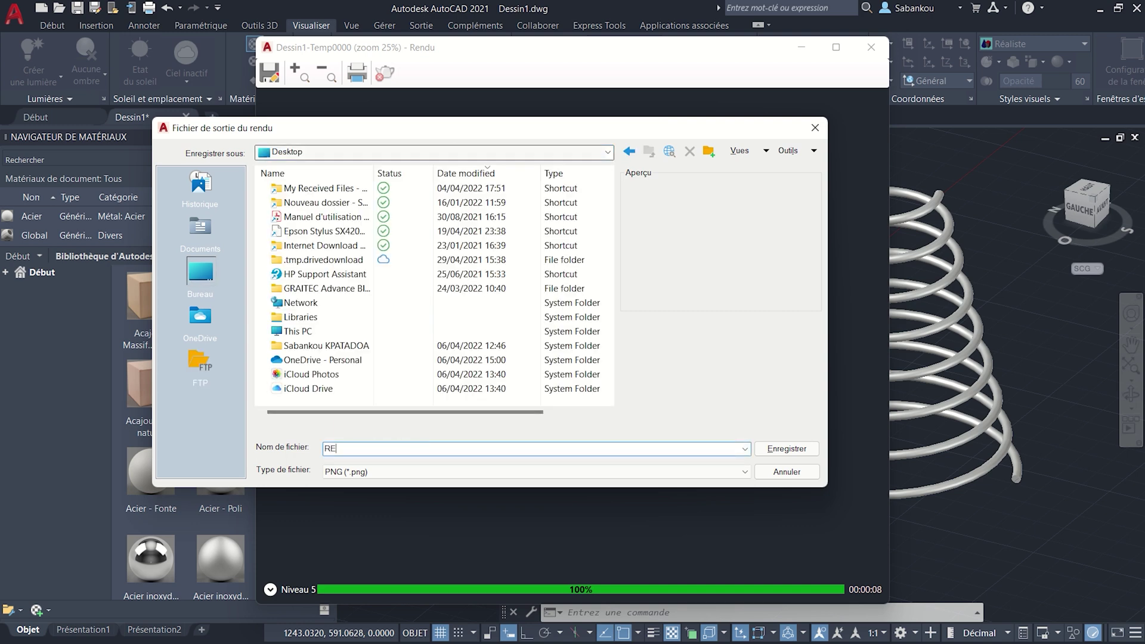
text(SSORT)
key(Return)
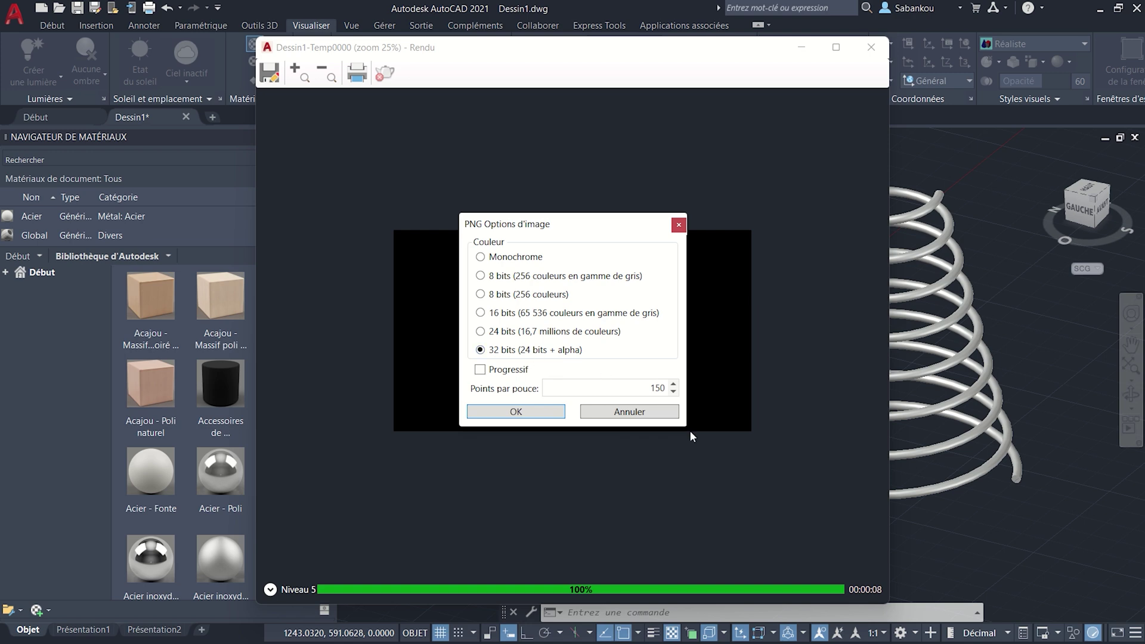
drag(643, 390, 689, 385)
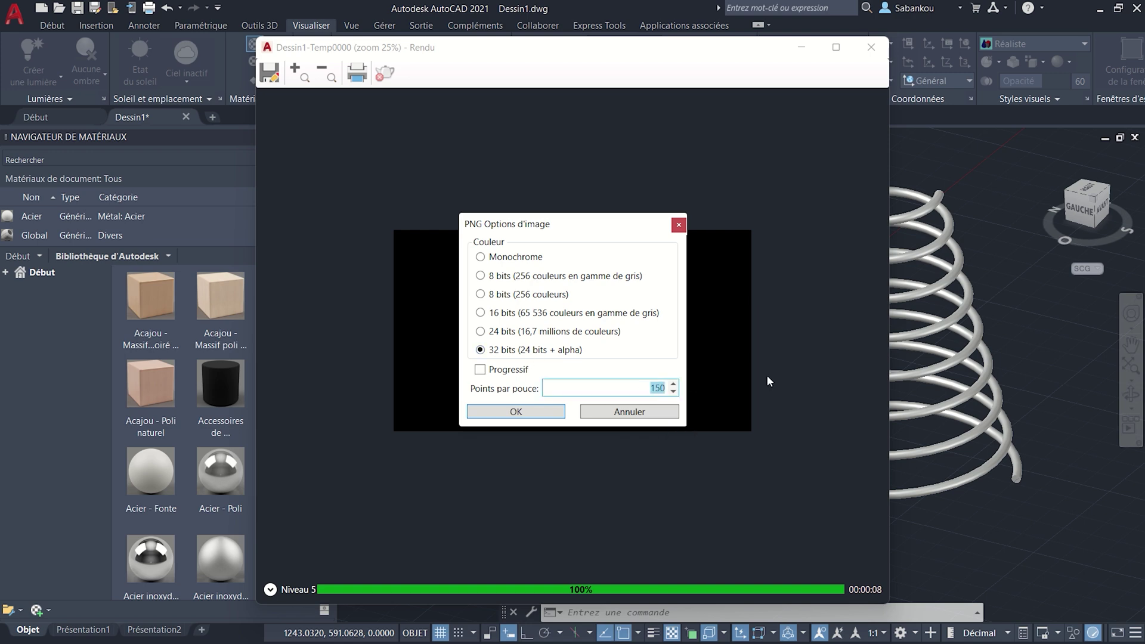
text(300)
key(Return)
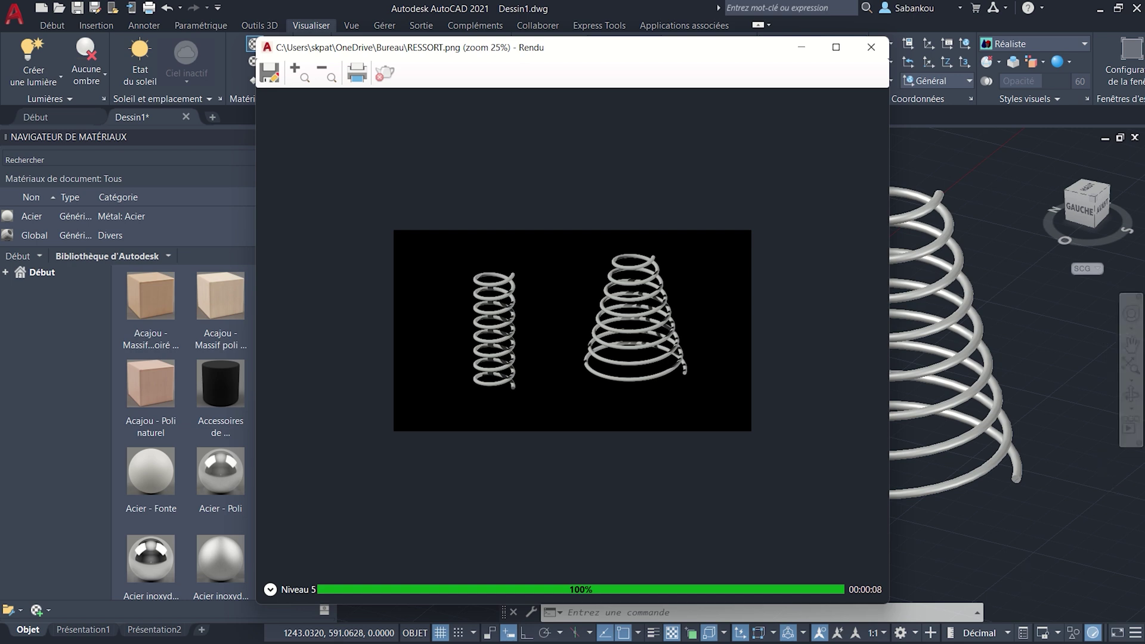
Step: Open RESSORT.png from the desktop in Photos, zoom to inspect, then minimize it
key(super+d)
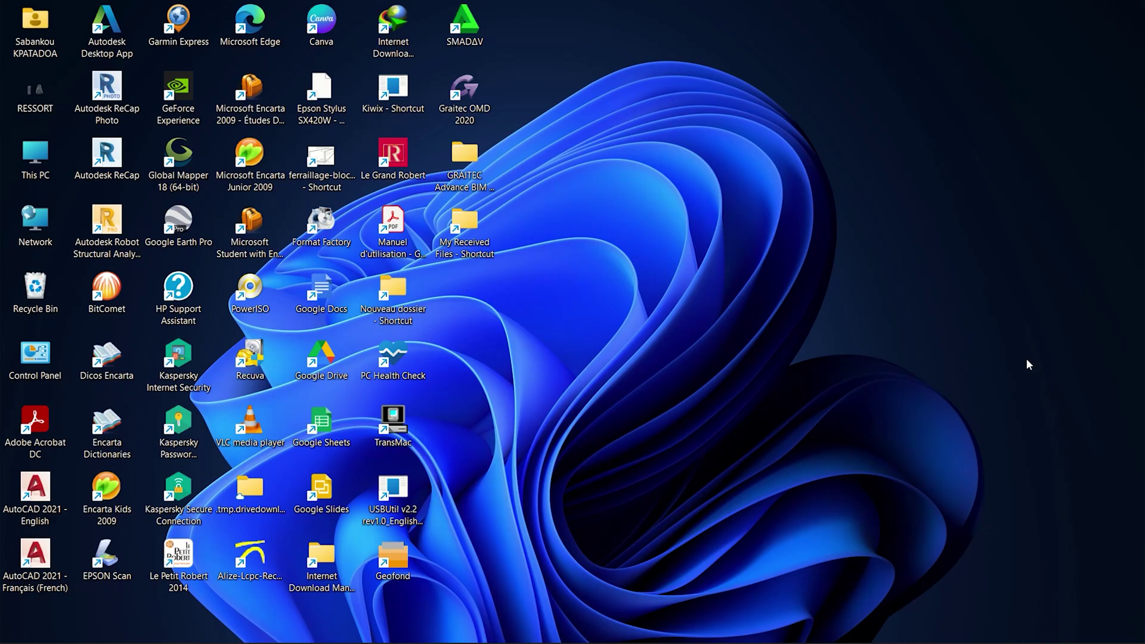
click(52, 85)
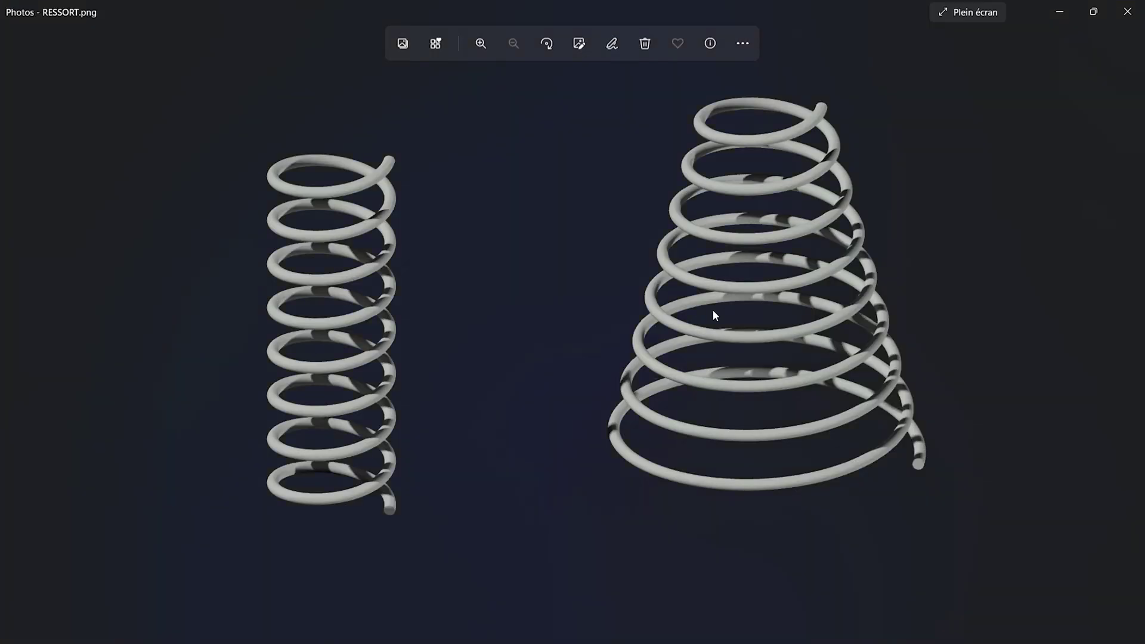
scroll(710, 320, up, 1)
scroll(692, 323, up, 1)
scroll(681, 325, down, 2)
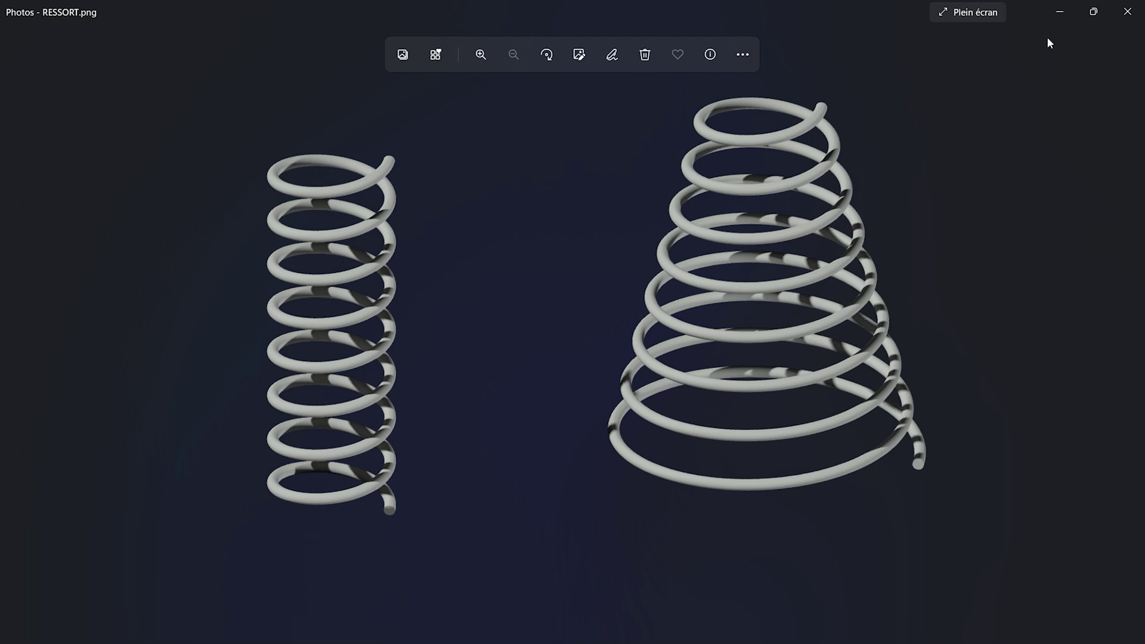
click(1065, 8)
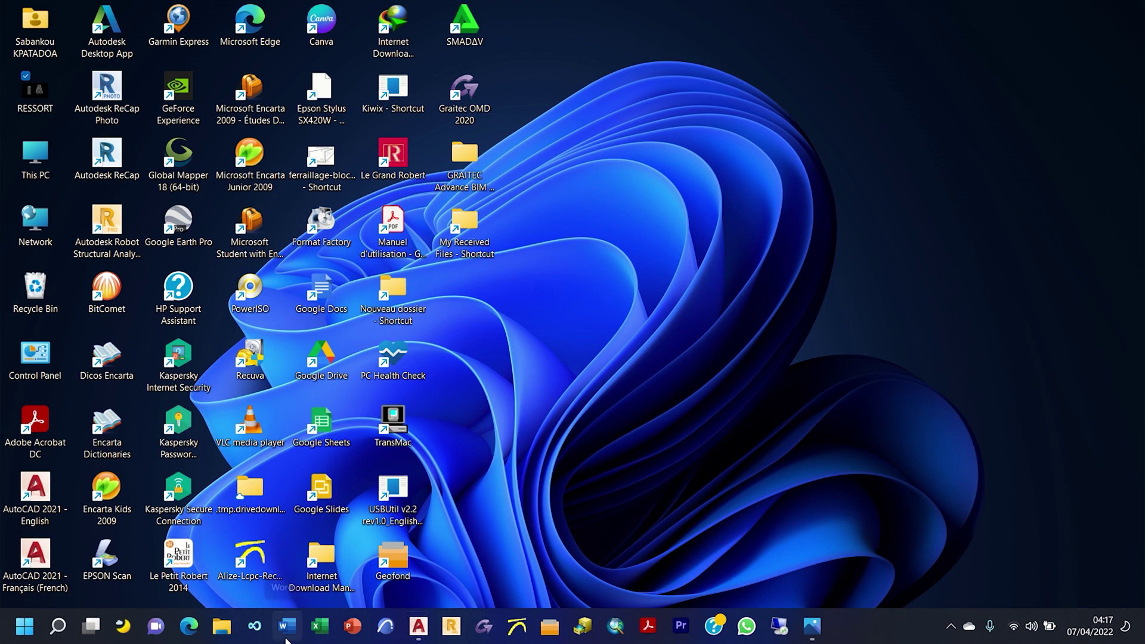
Step: Create a blank Word document and insert the RESSORT image from the desktop
click(285, 634)
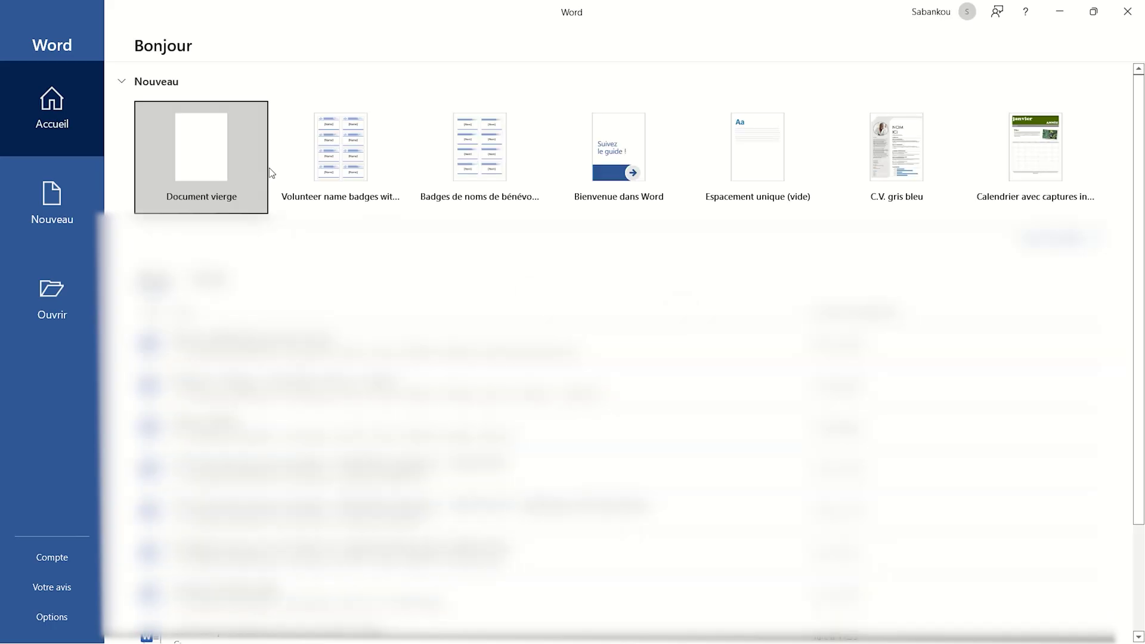
click(219, 156)
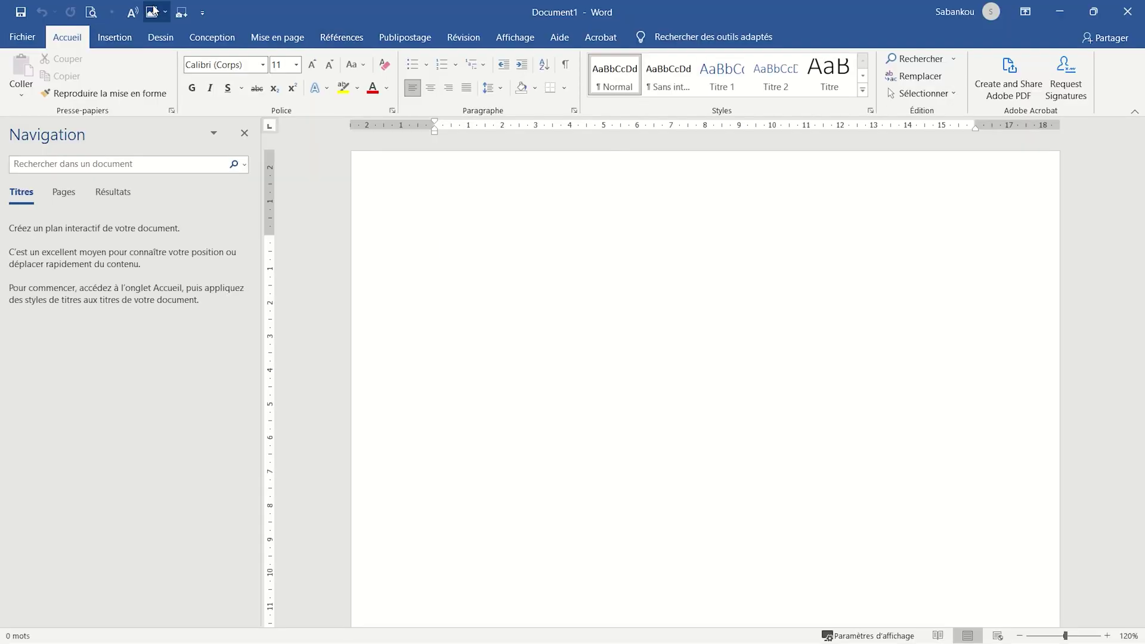
click(153, 12)
click(205, 60)
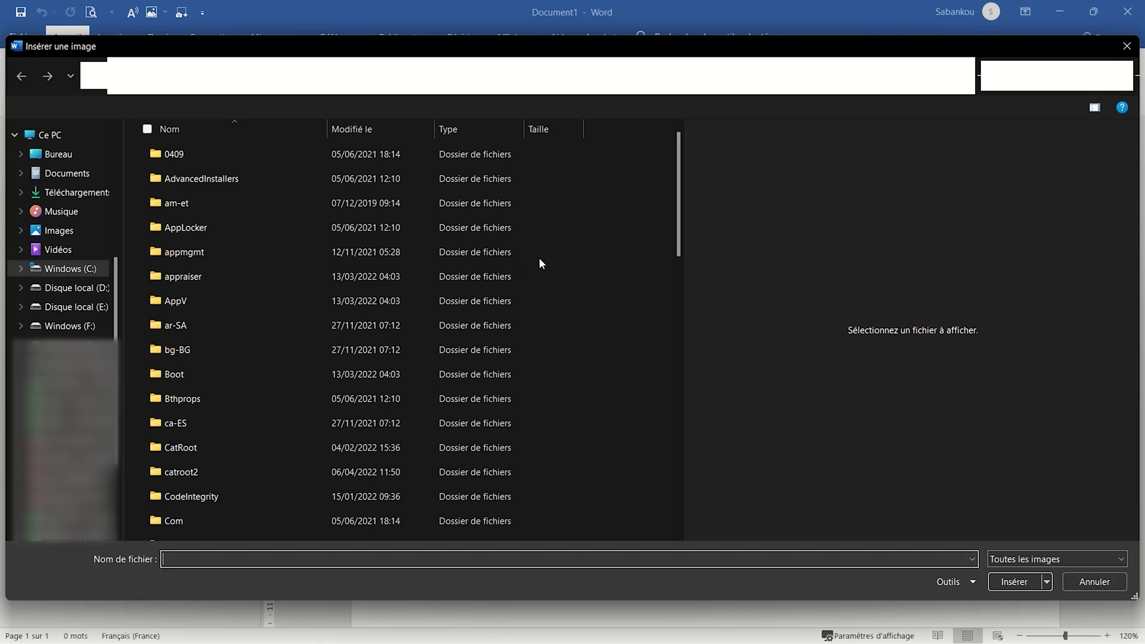
click(63, 156)
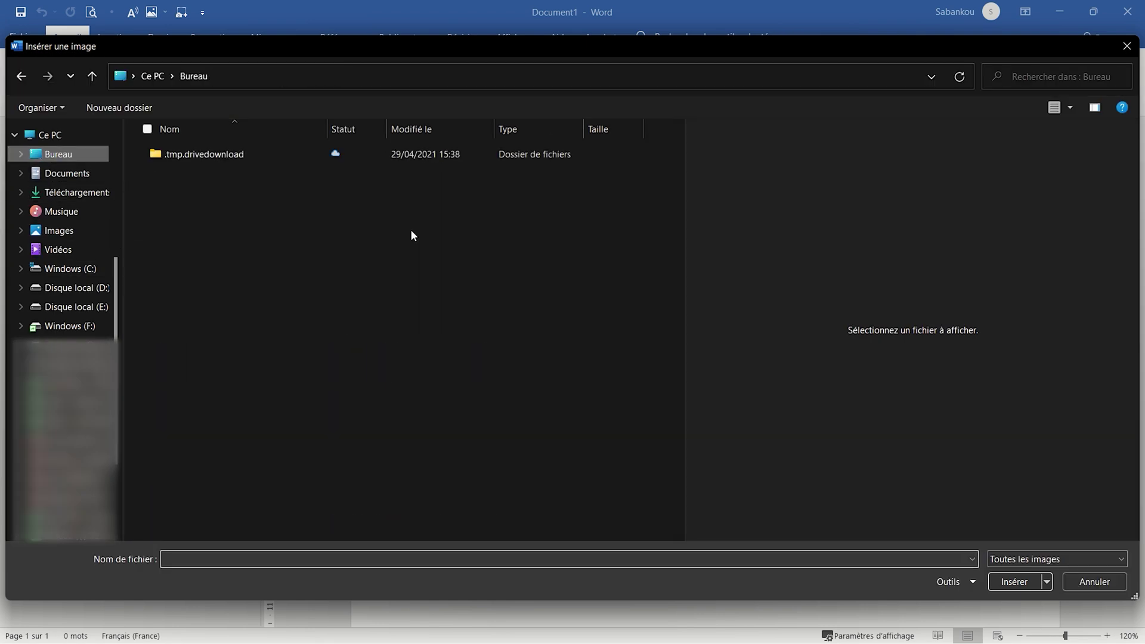
double_click(292, 300)
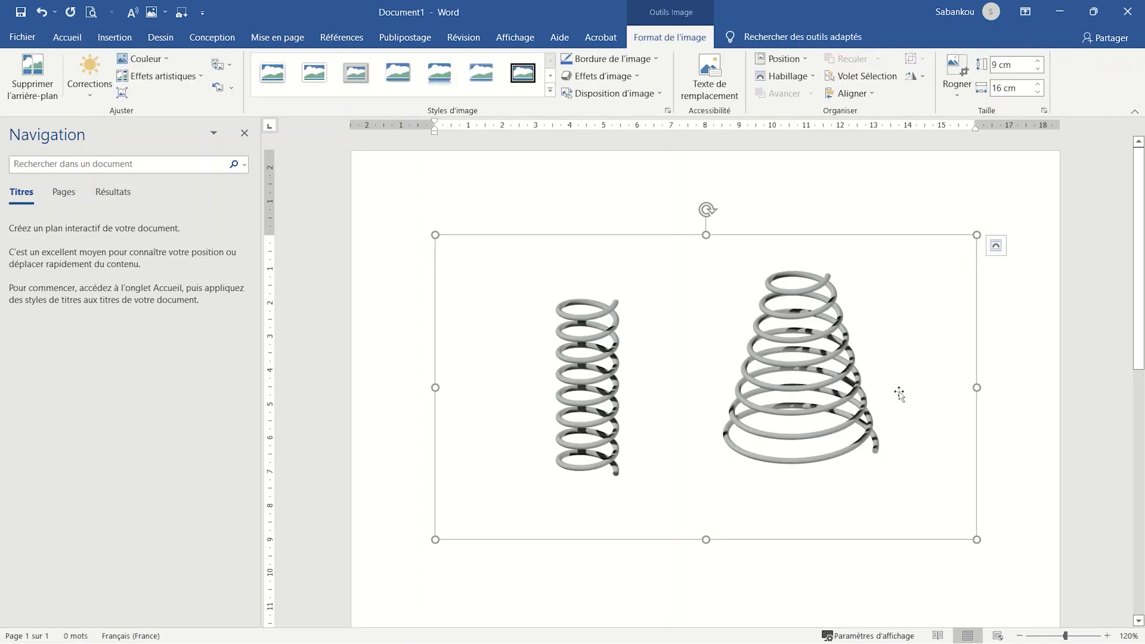
Step: Give the page a blue background colour via Conception > Couleur de page
click(997, 288)
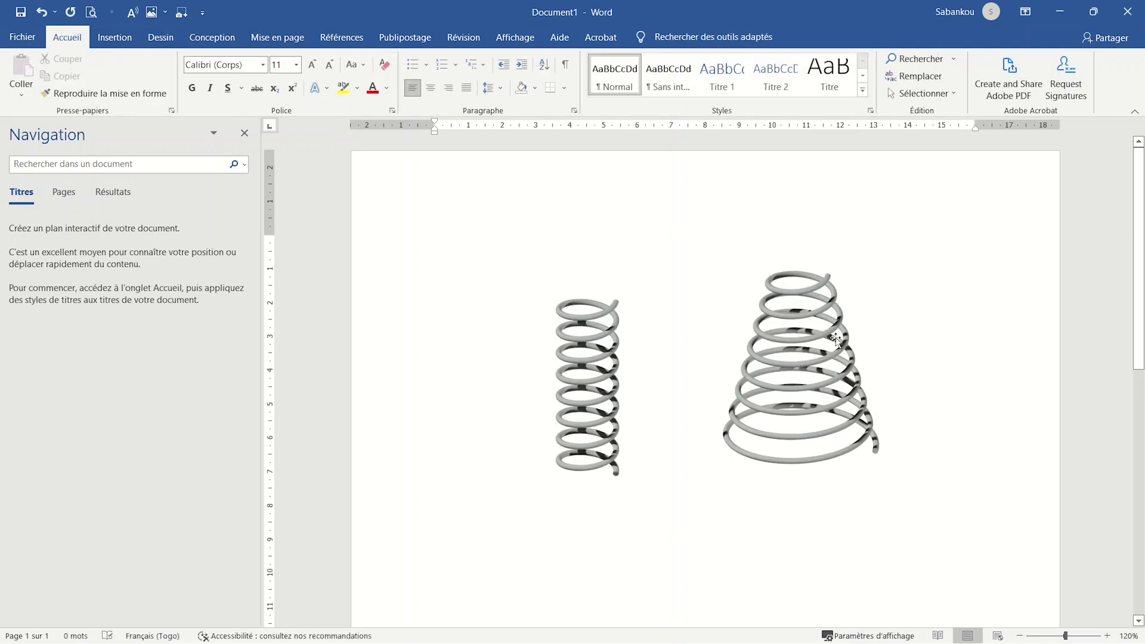
click(225, 37)
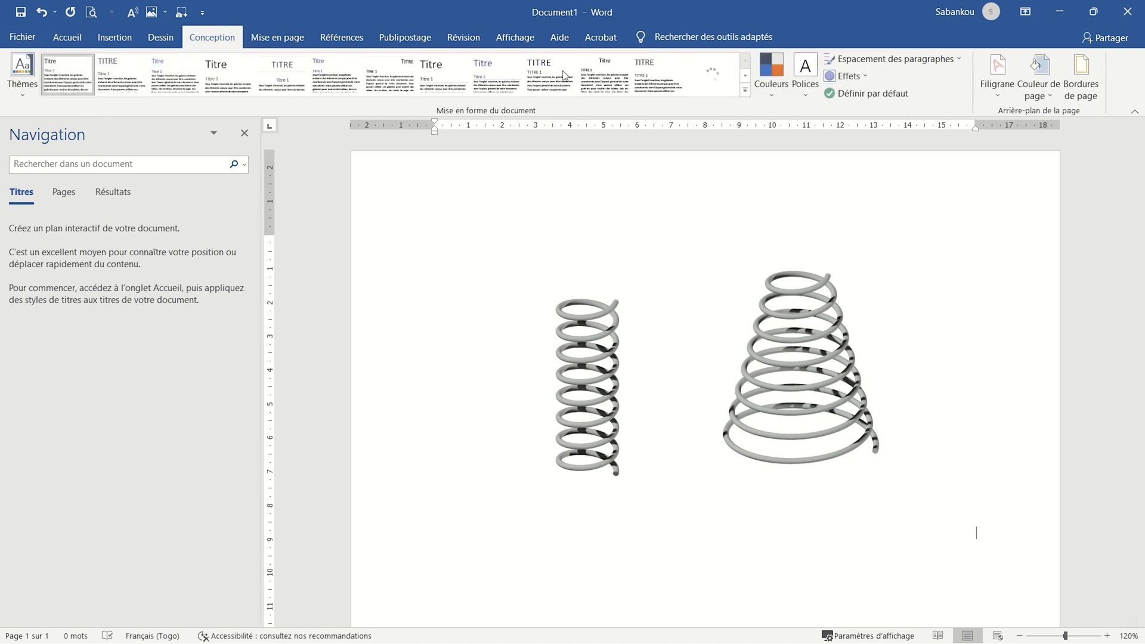
click(1040, 94)
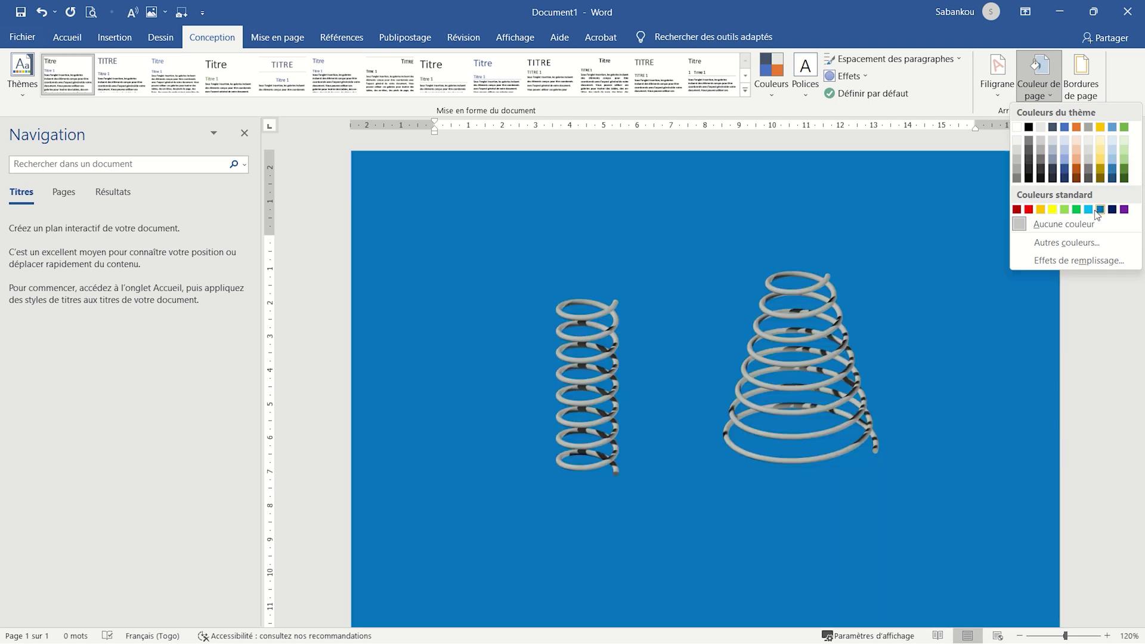
click(1097, 211)
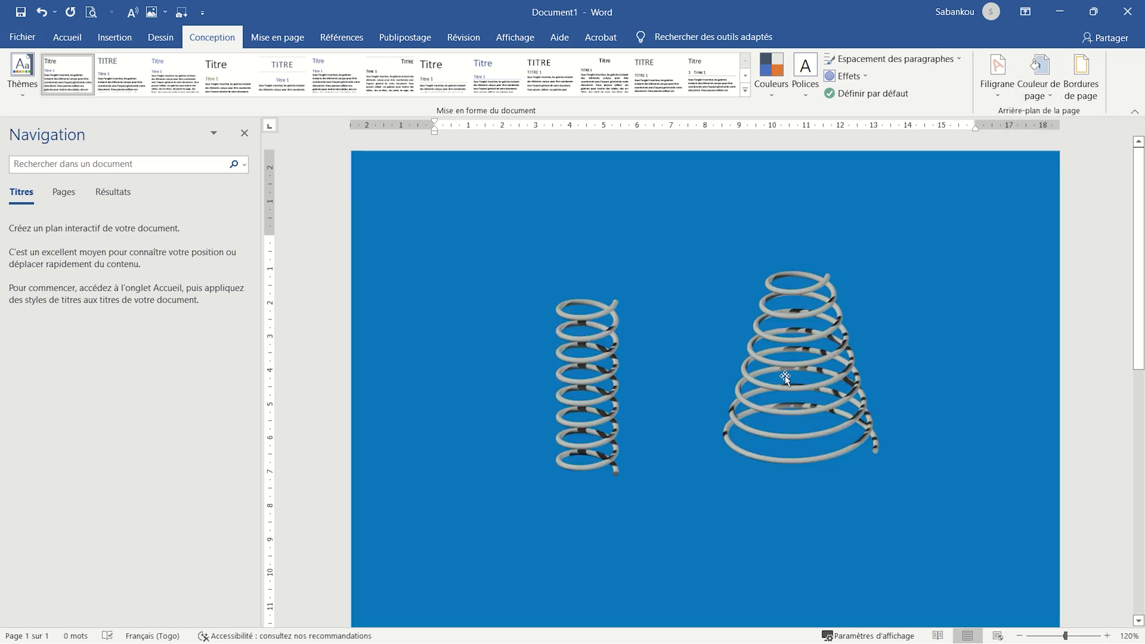
ctrl+scroll(776, 362, up, 2)
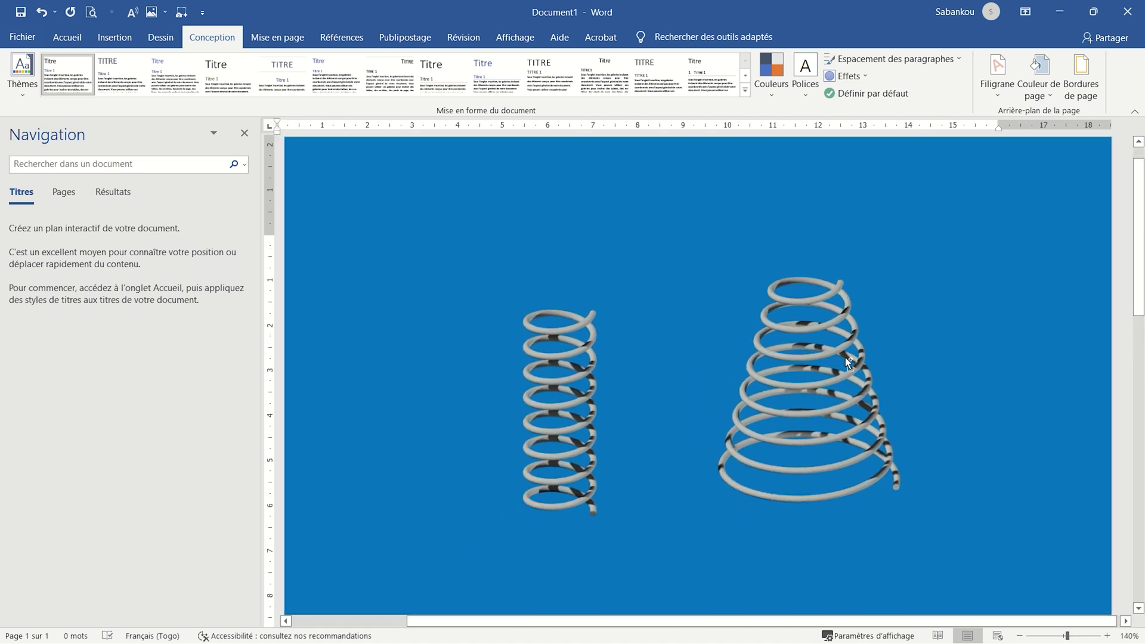
ctrl+scroll(867, 357, down, 2)
ctrl+scroll(867, 358, down, 1)
Step: Reset the page colour to Aucune couleur and minimize Word
click(878, 328)
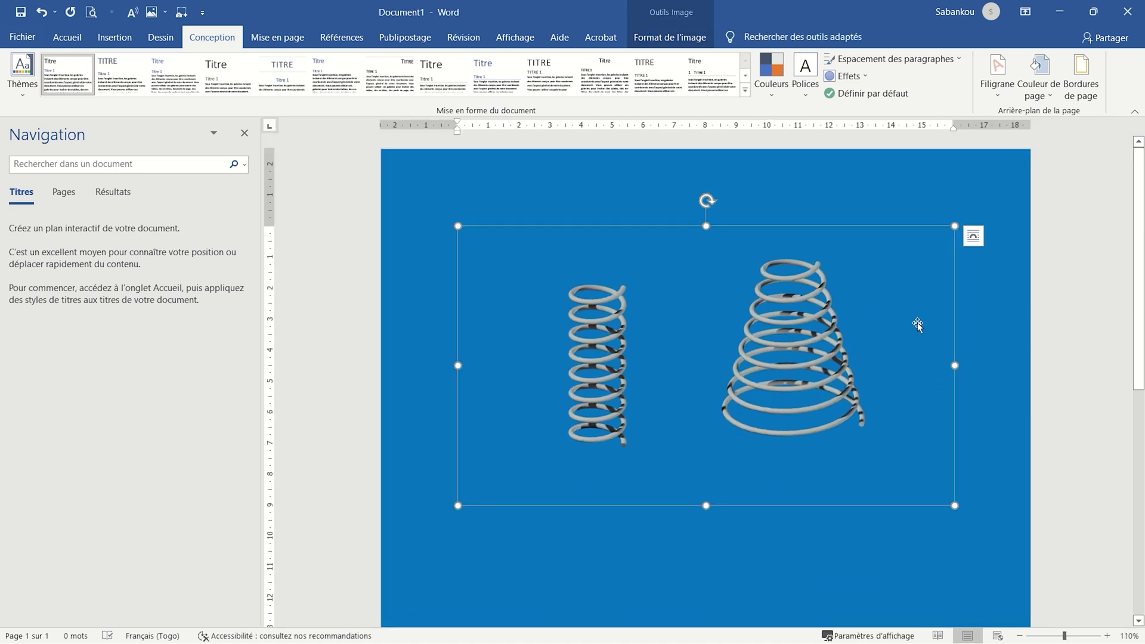
click(984, 369)
click(1039, 76)
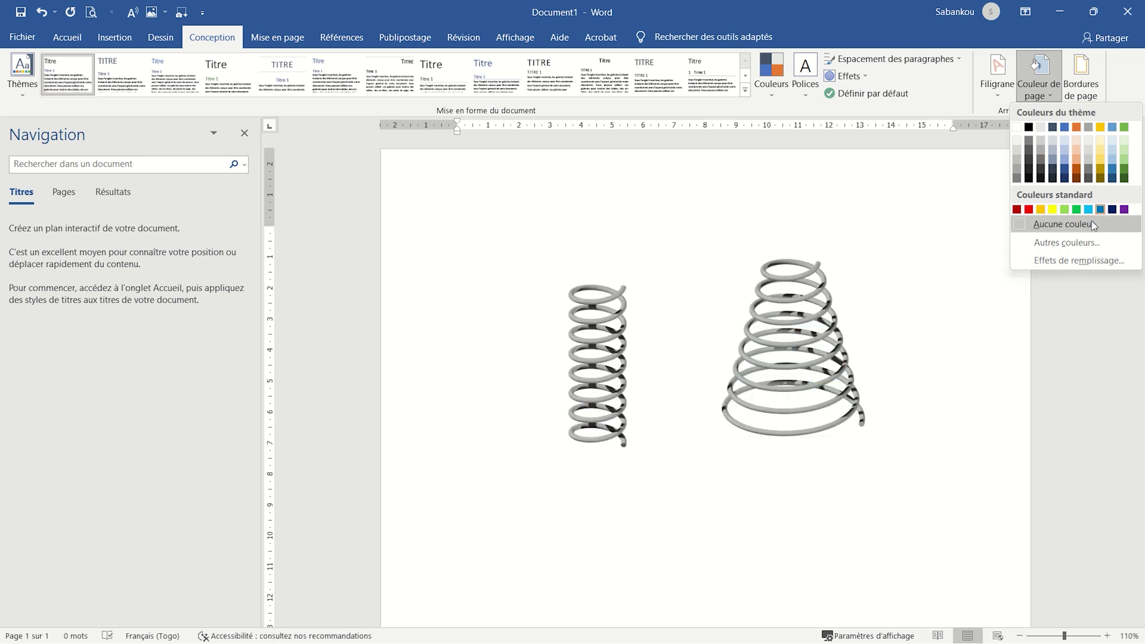
click(1092, 223)
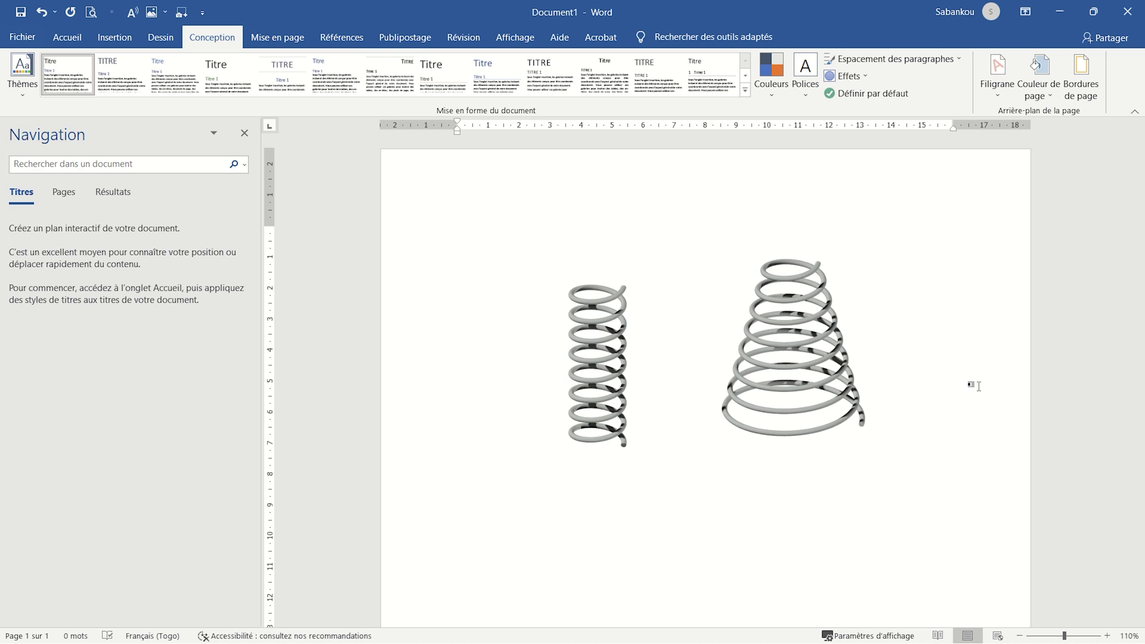
click(1060, 12)
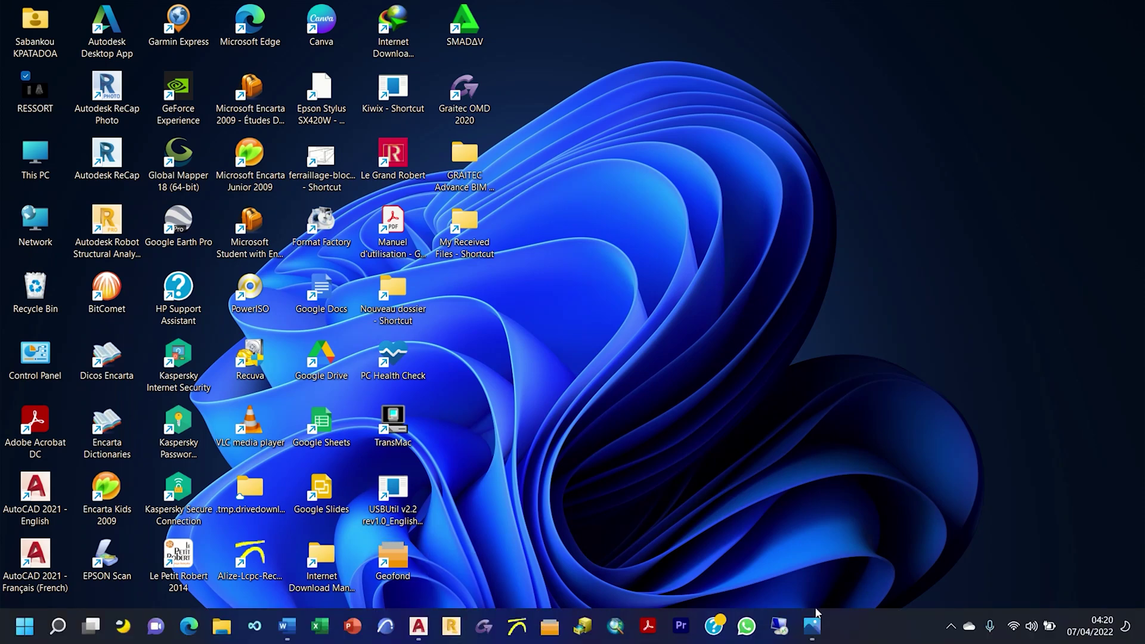
Step: Restore the RESSORT.png photo viewer from the taskbar
click(812, 627)
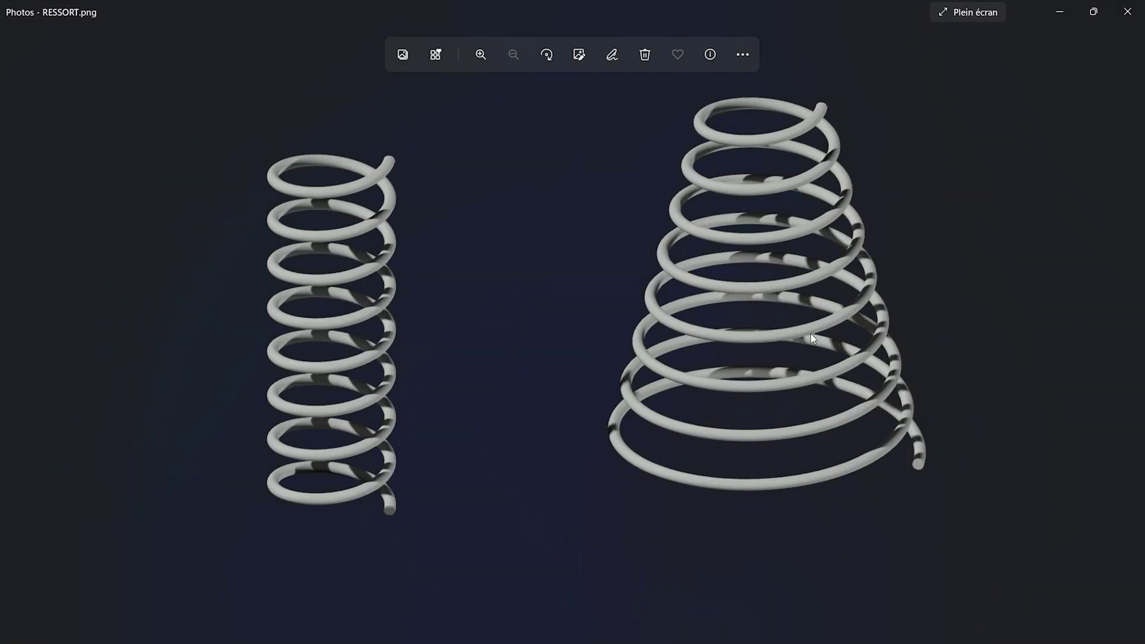